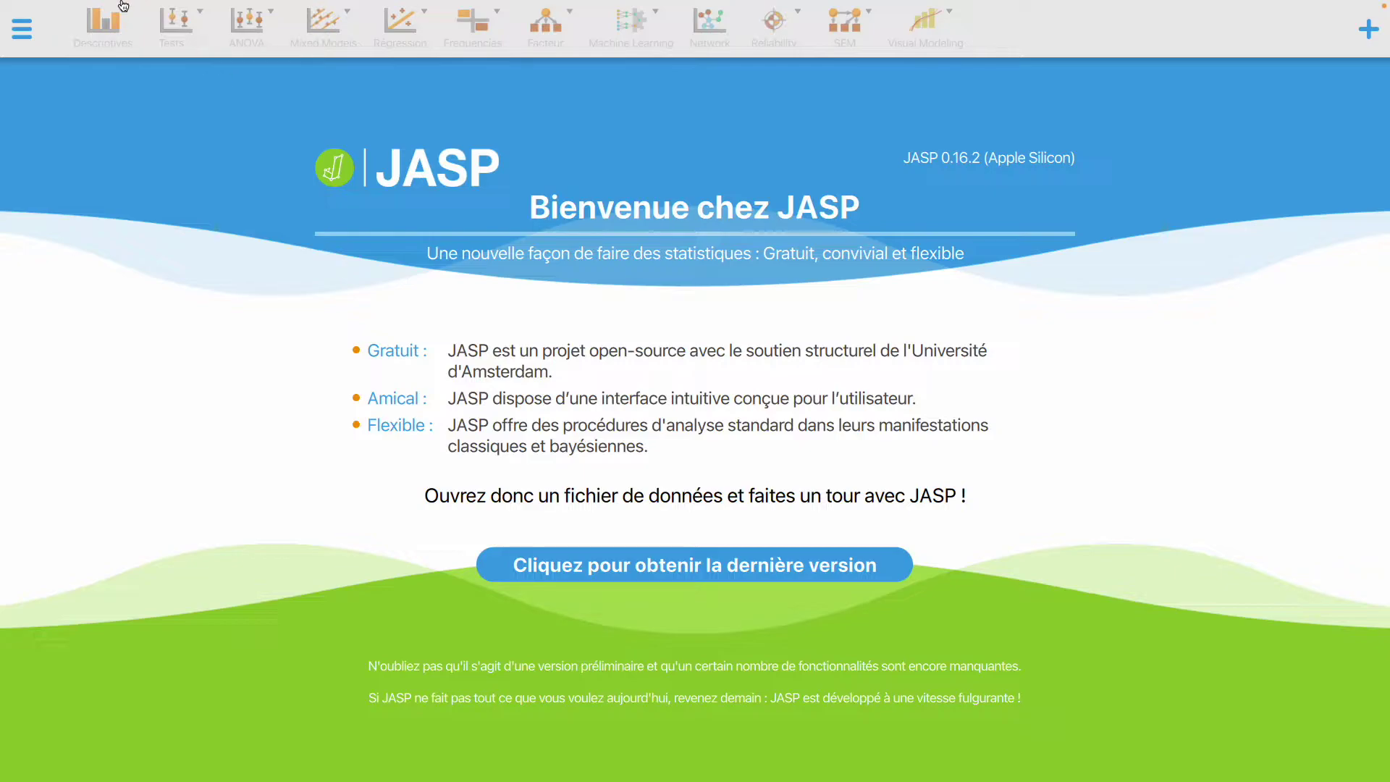
- Open the recent data file titanic survival chi square.csv
left_click(22, 28)
left_click(184, 85)
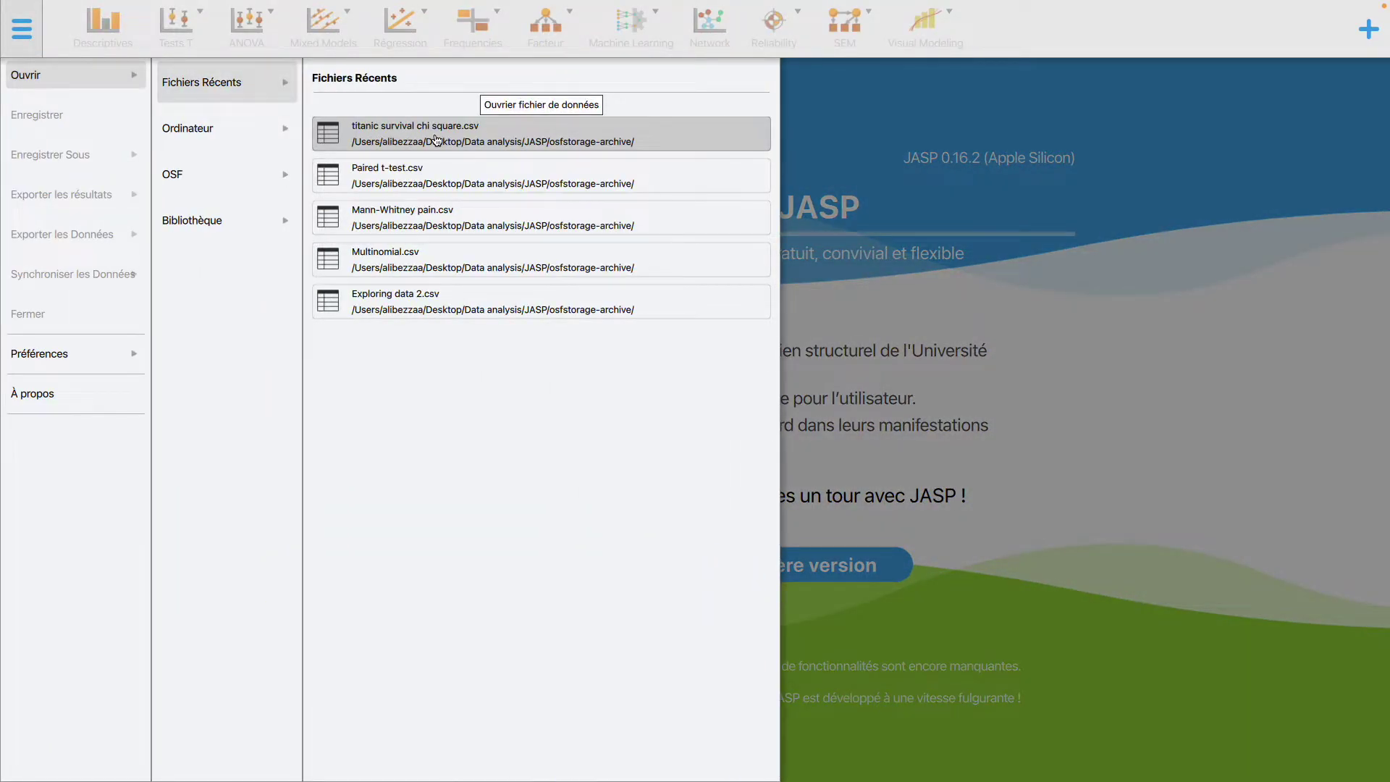
left_click(409, 138)
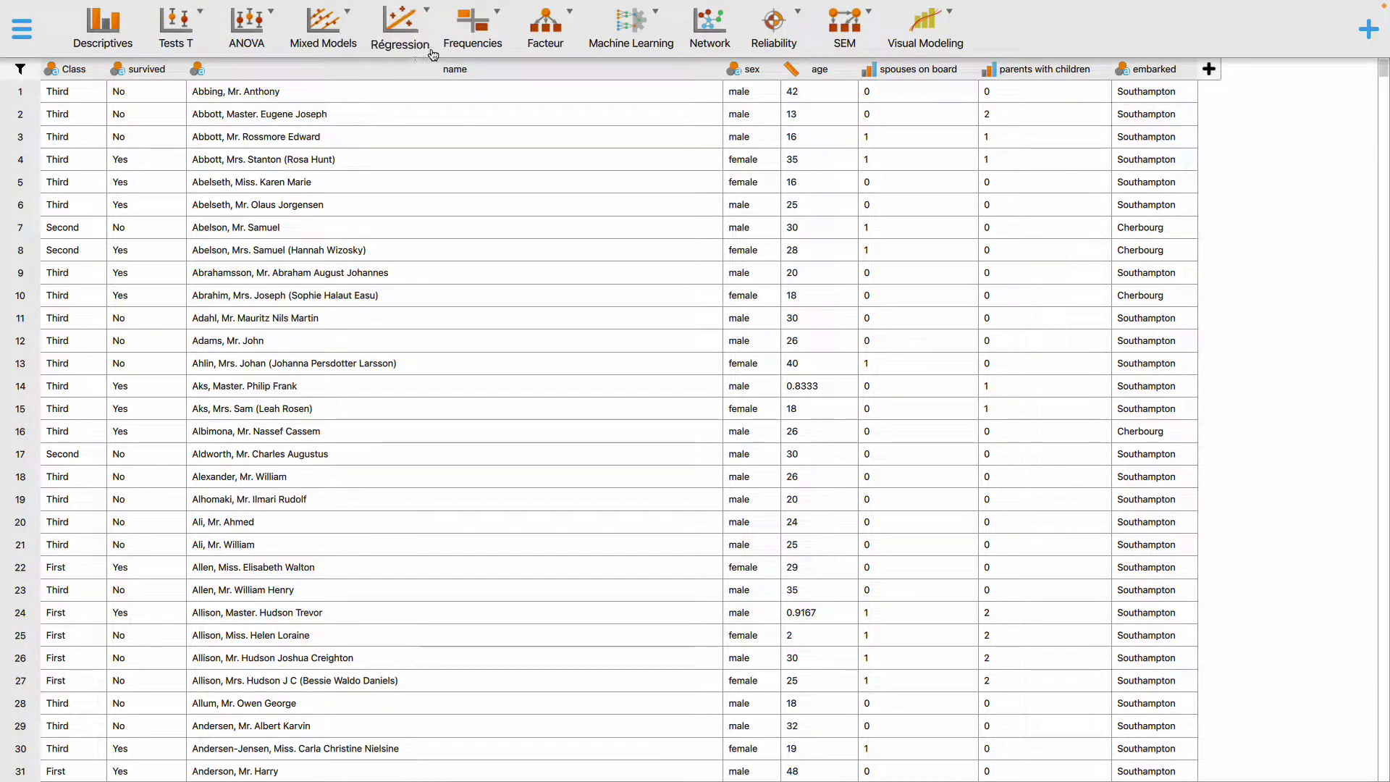
- Create a classical Contingency Tables analysis with survived as the rows and sex as the columns
left_click(481, 36)
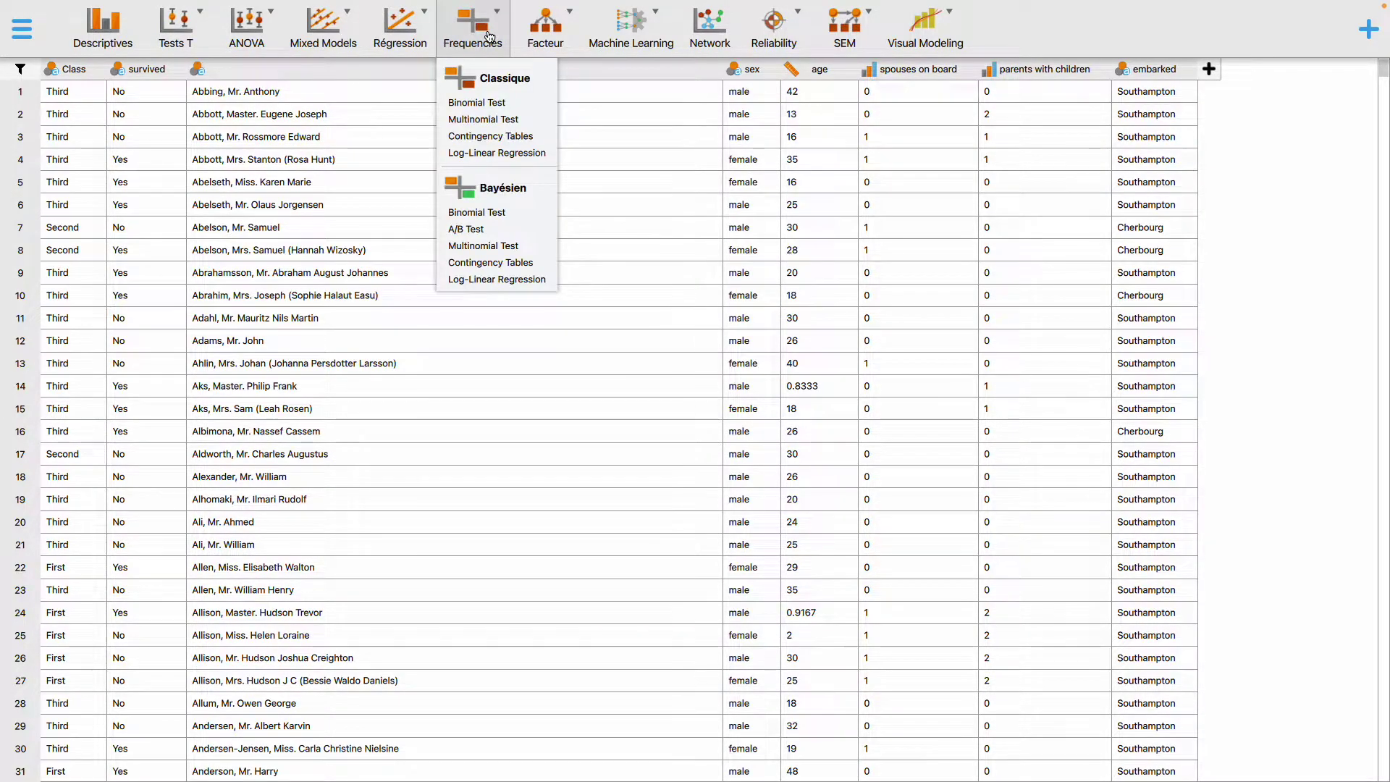
left_click(482, 138)
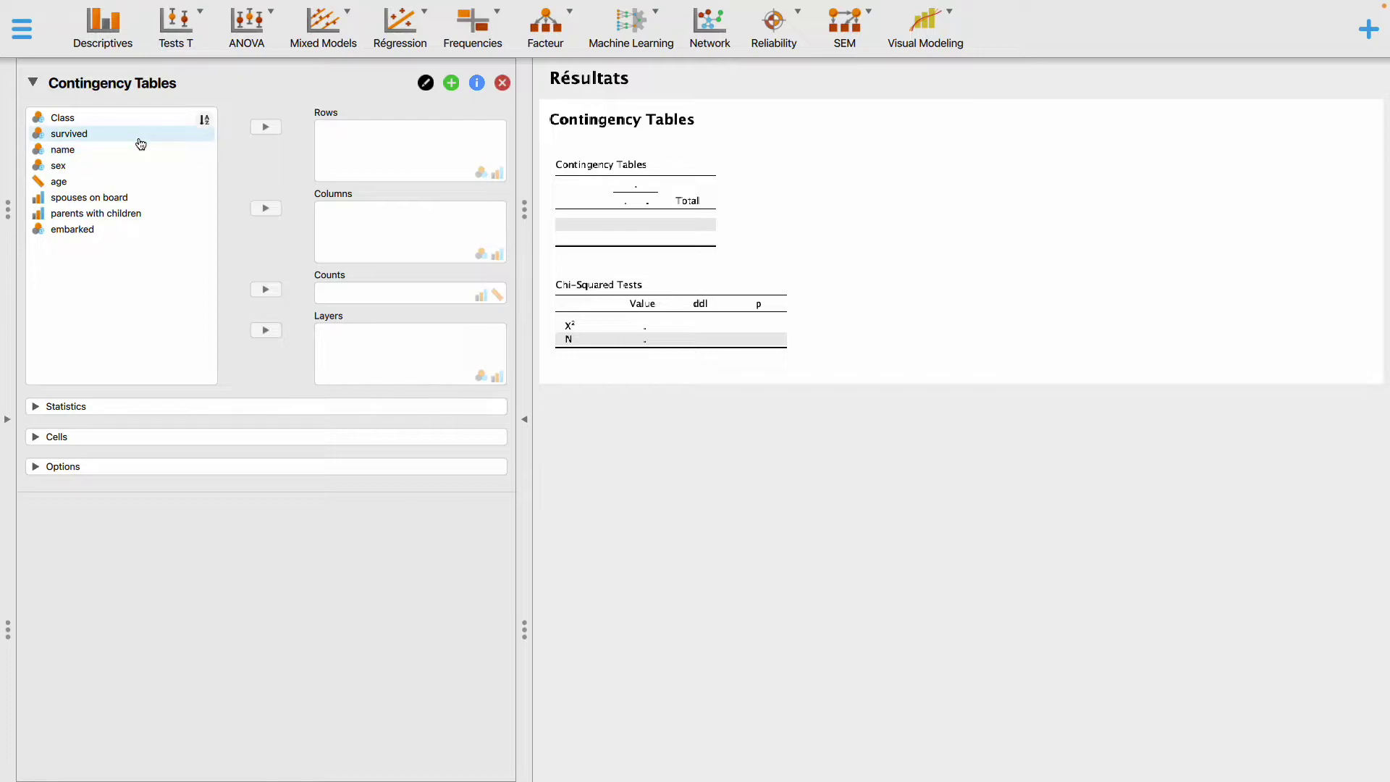
left_click(98, 144)
left_click(266, 126)
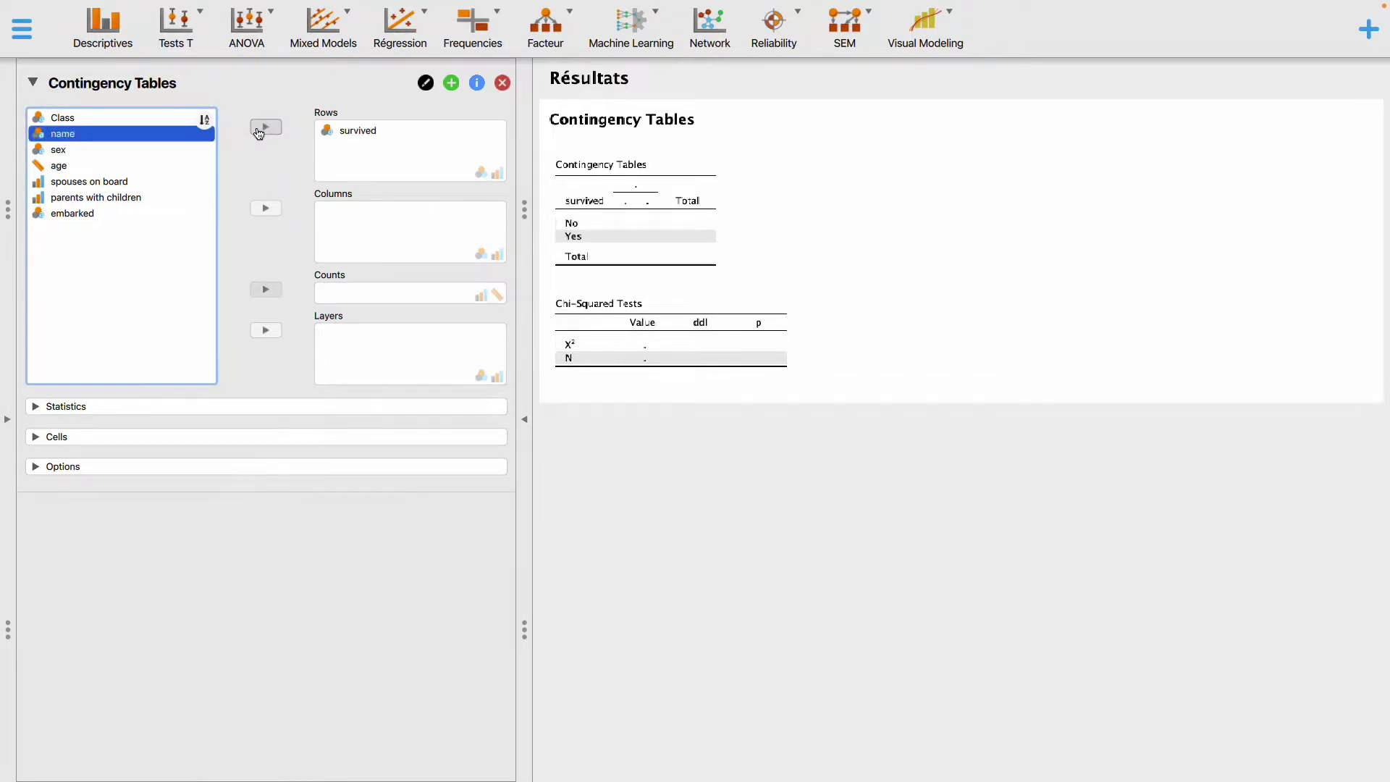
left_click(110, 149)
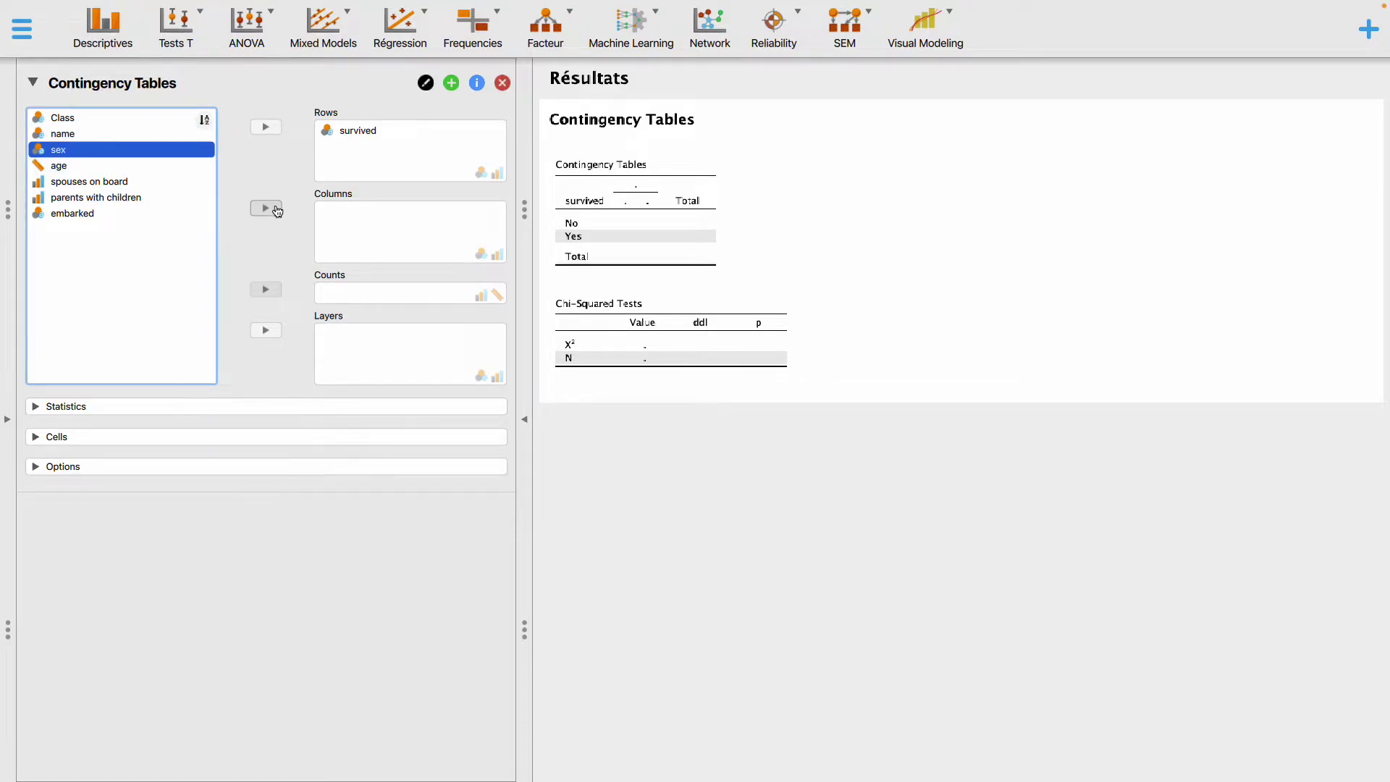
left_click(268, 207)
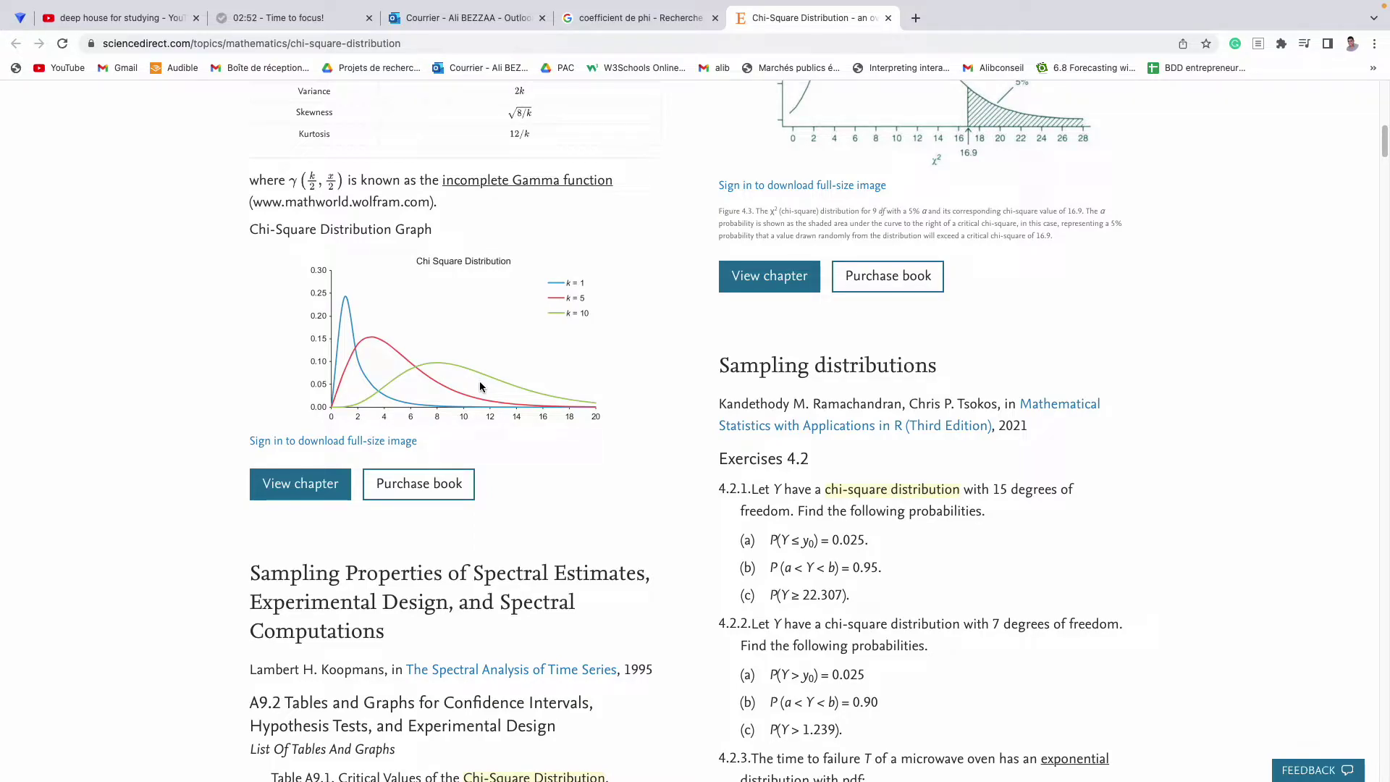
- Return to JASP and add the χ² continuity correction, likelihood ratio, and Phi and Cramer's V to the analysis statistics
key("super+Tab")
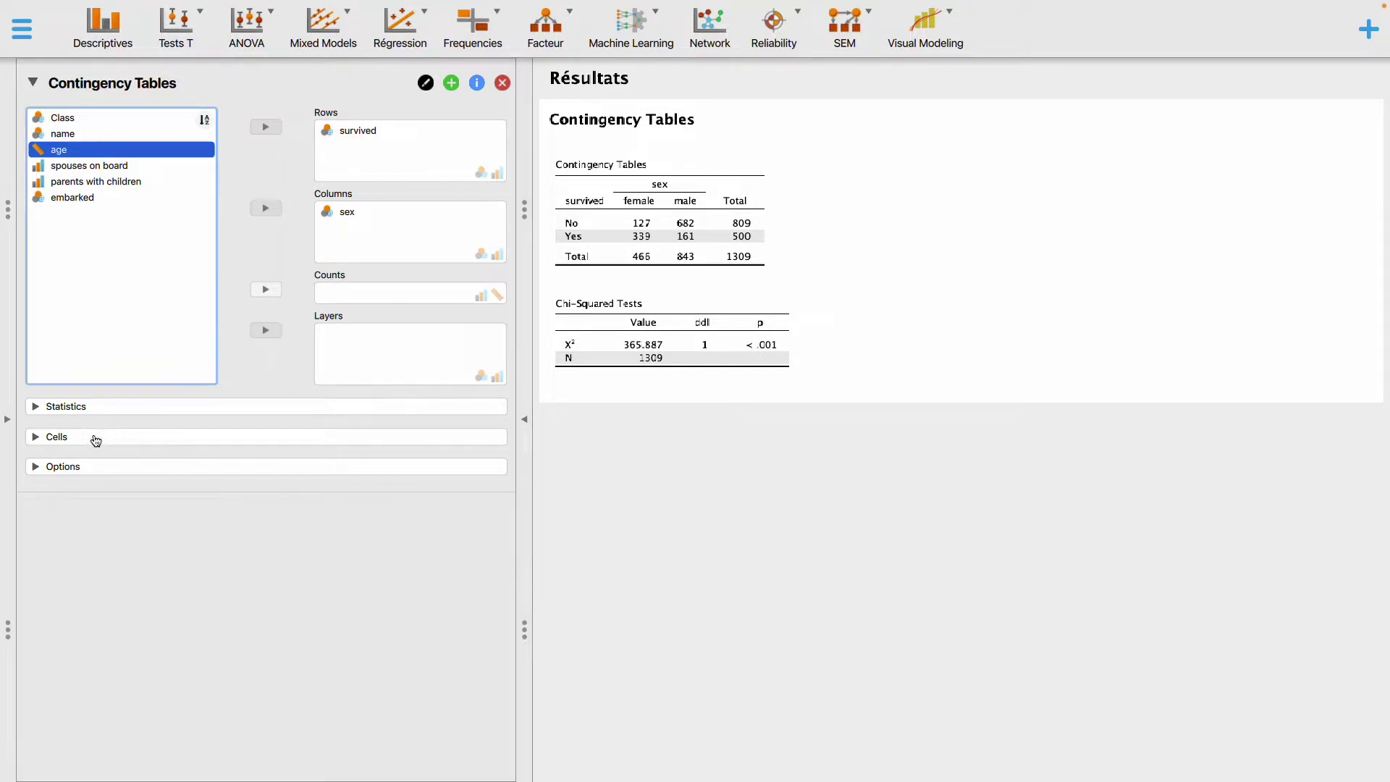
left_click(39, 410)
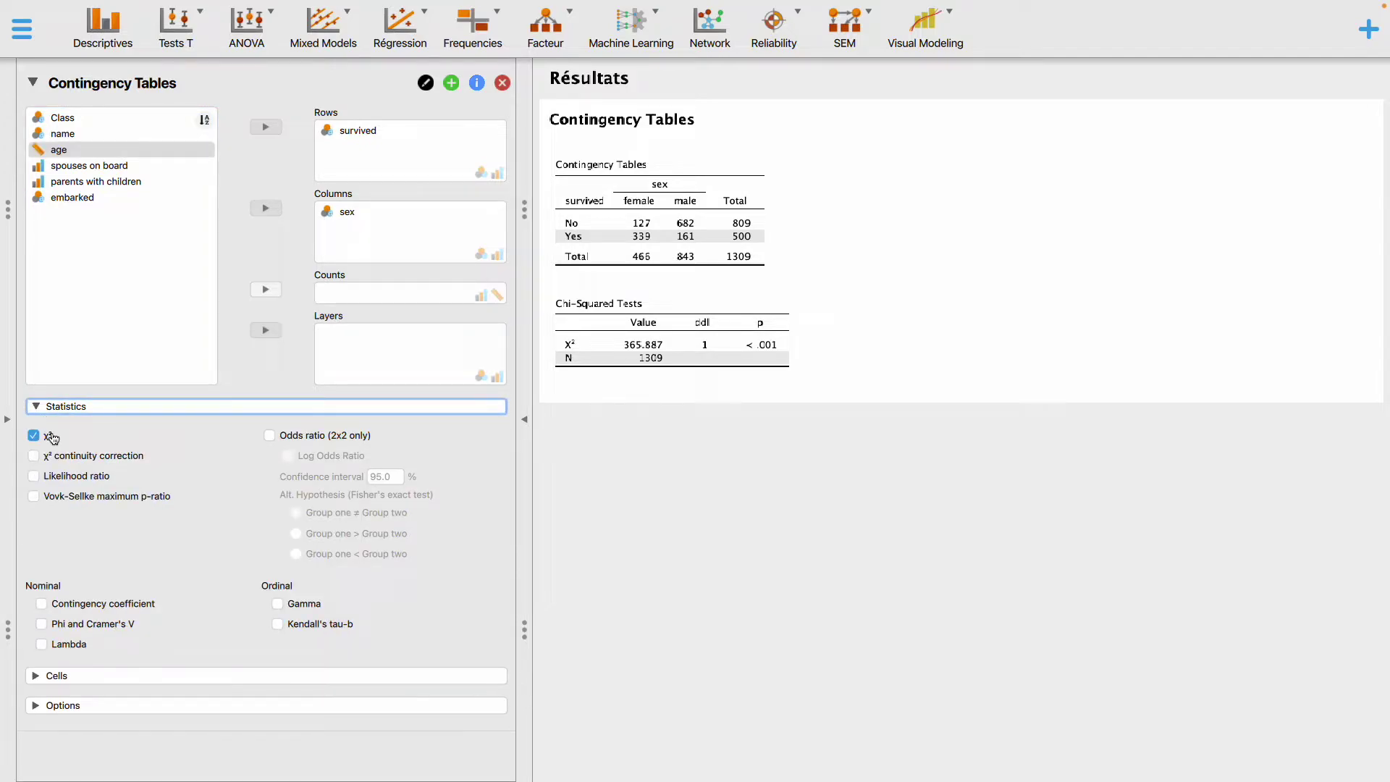
left_click(59, 459)
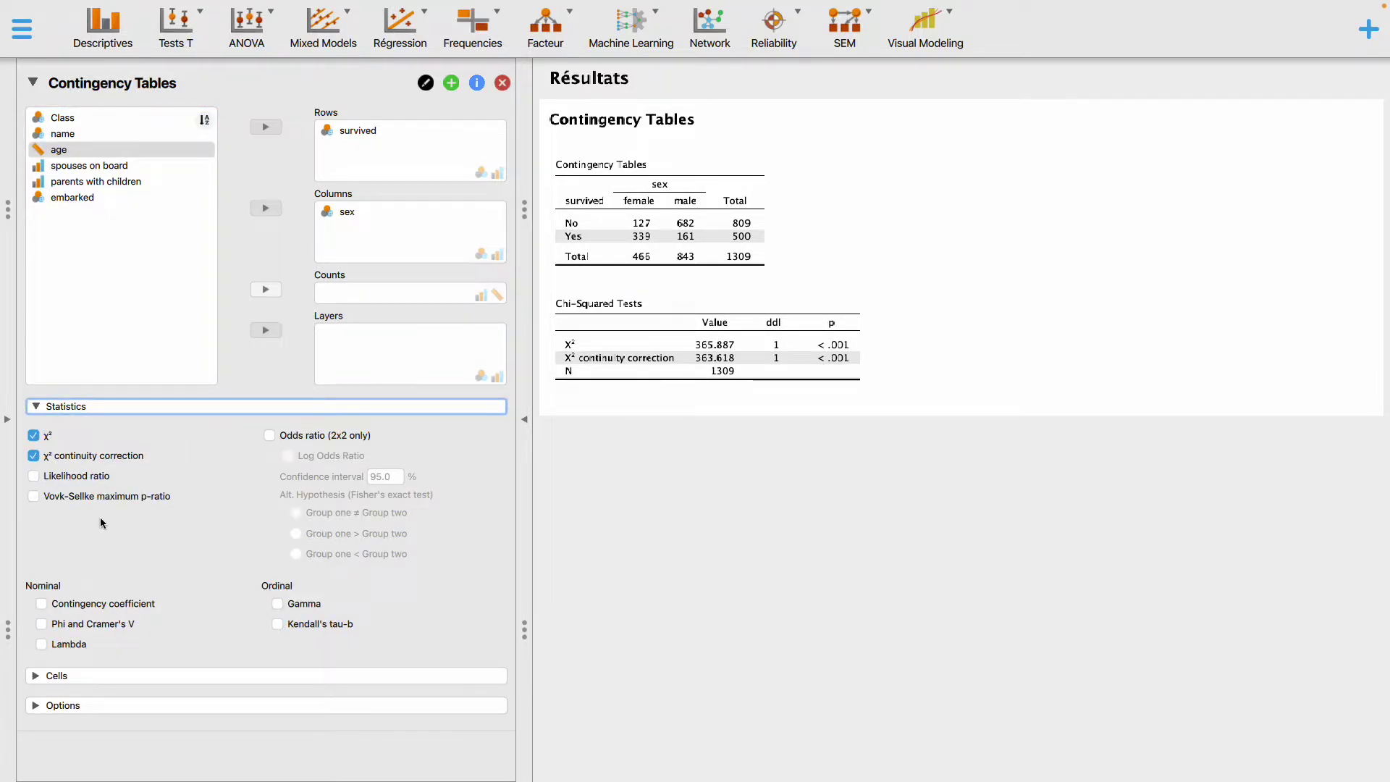
left_click(77, 481)
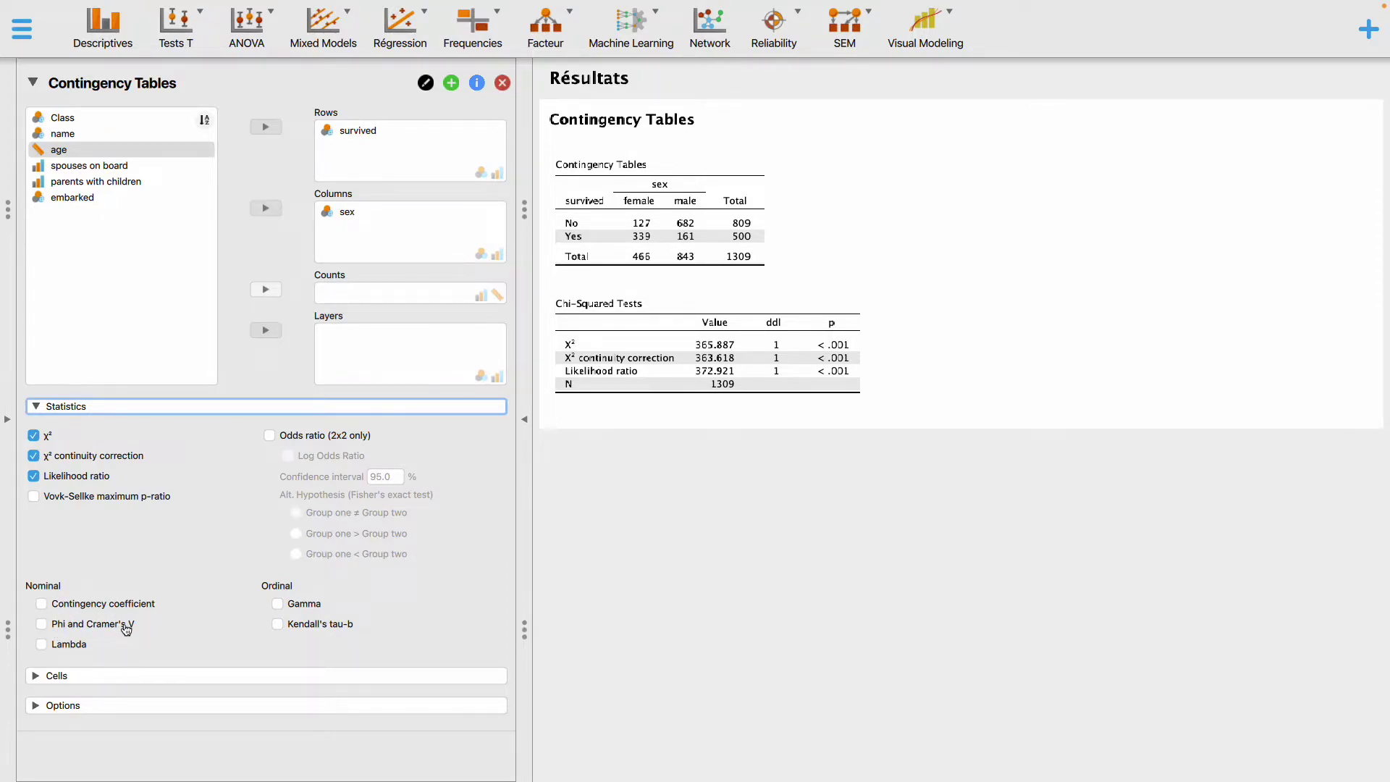
left_click(42, 625)
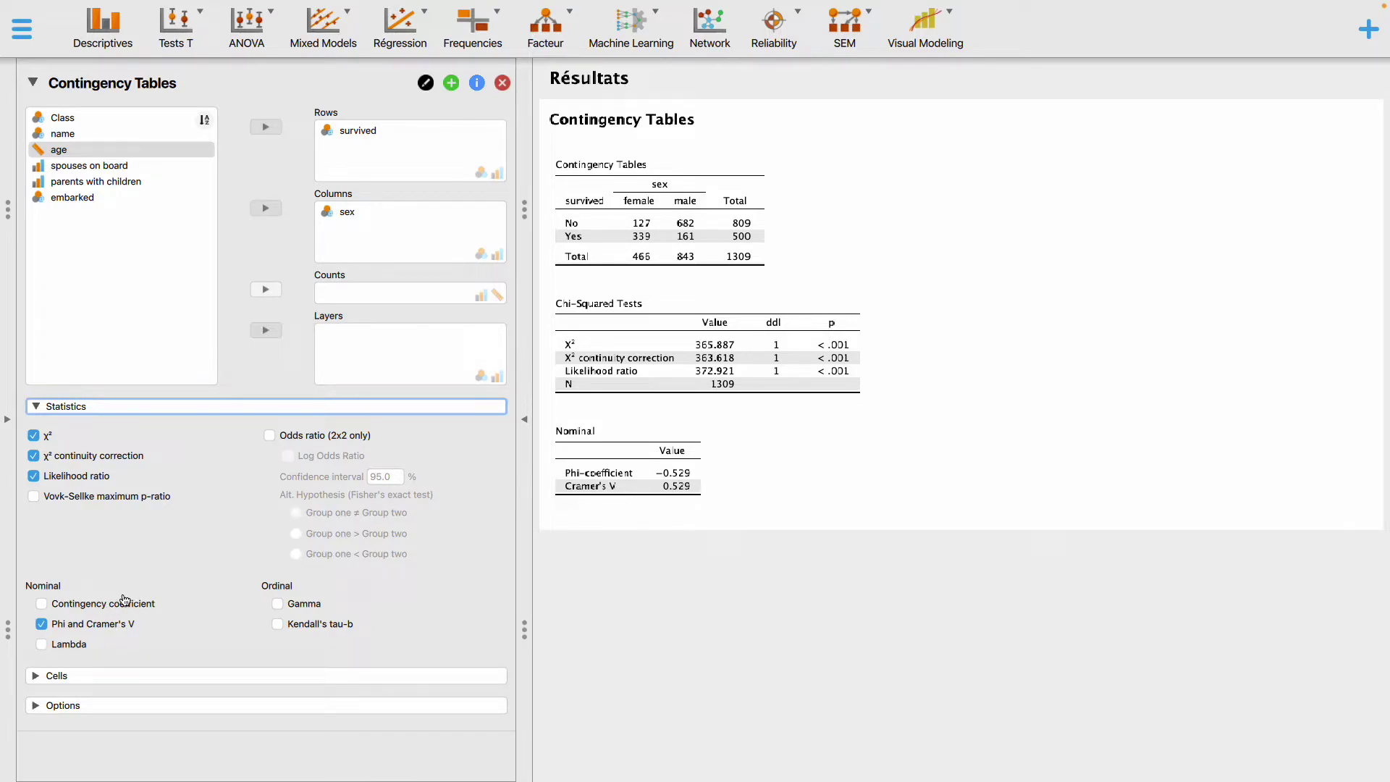
- Add expected counts plus row and column percentages to the contingency table cells
left_click(47, 677)
left_click(60, 681)
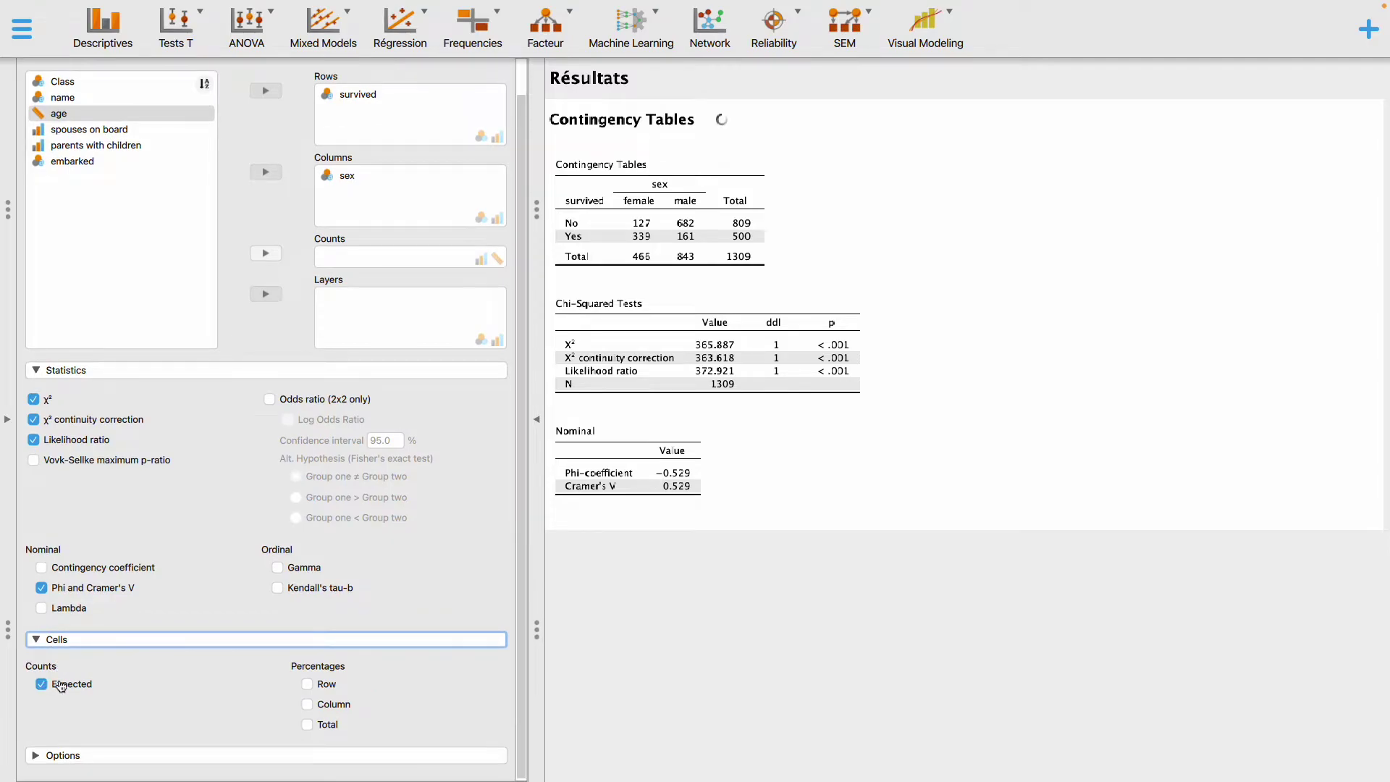
left_click(311, 685)
left_click(310, 705)
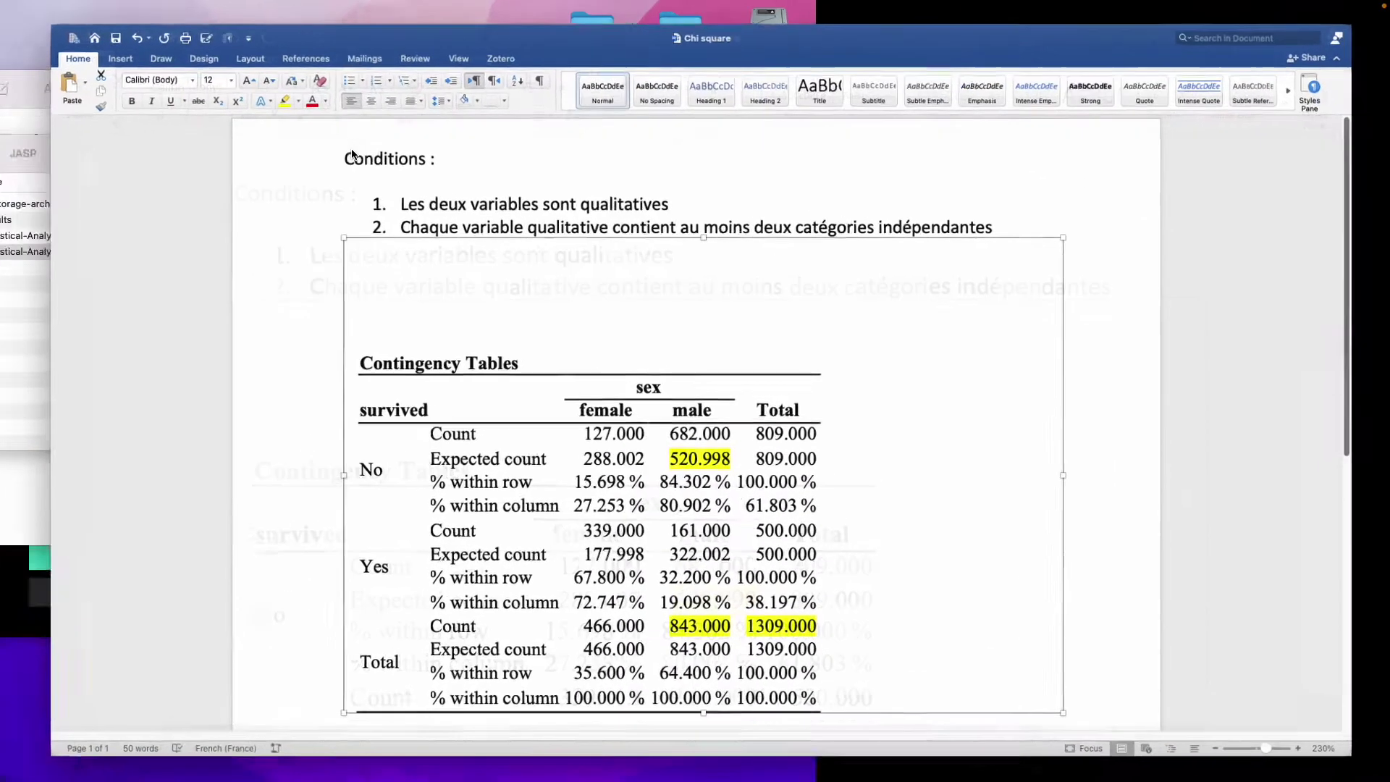
- Bring the contingency table in the Chi square Word document into view and launch Calculator
scroll(623, 325, "down", 5)
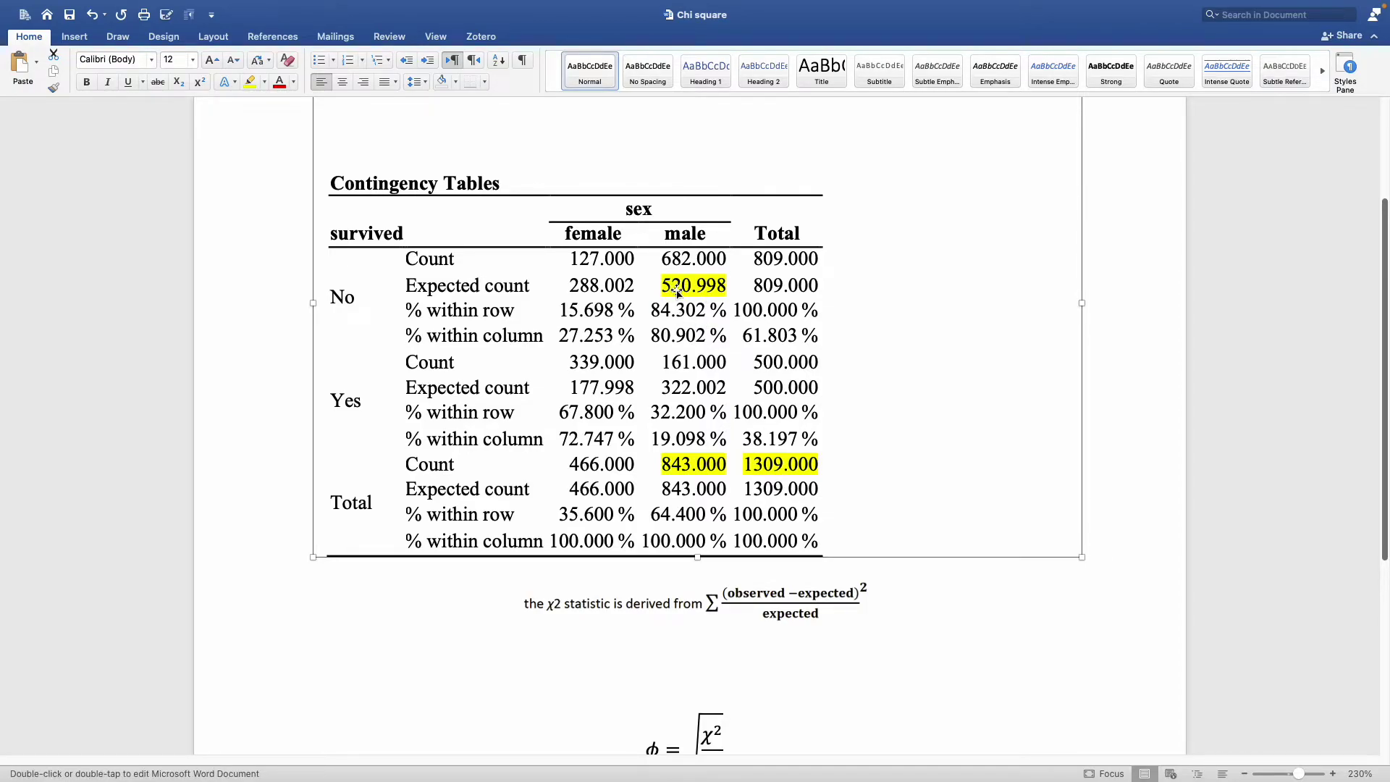
key("super+space")
type("cal")
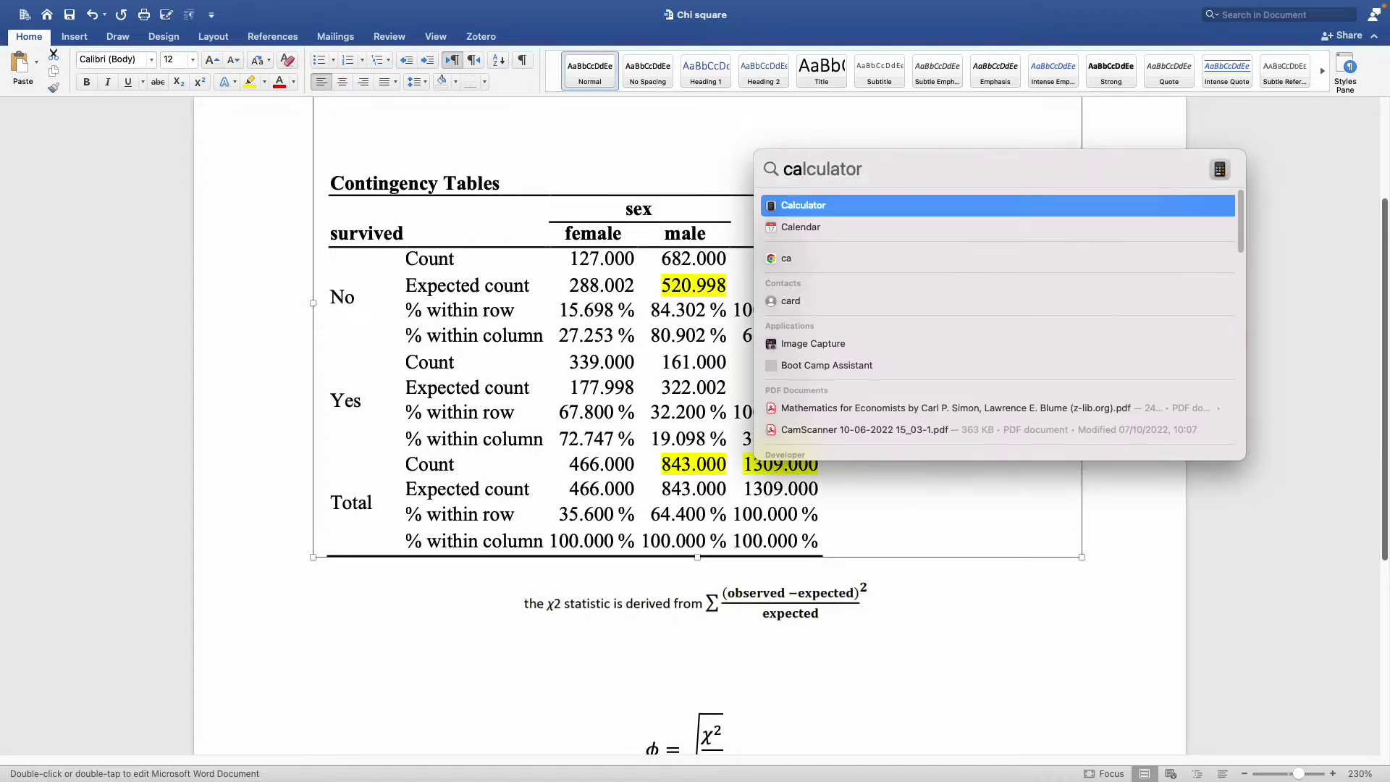
key("Return")
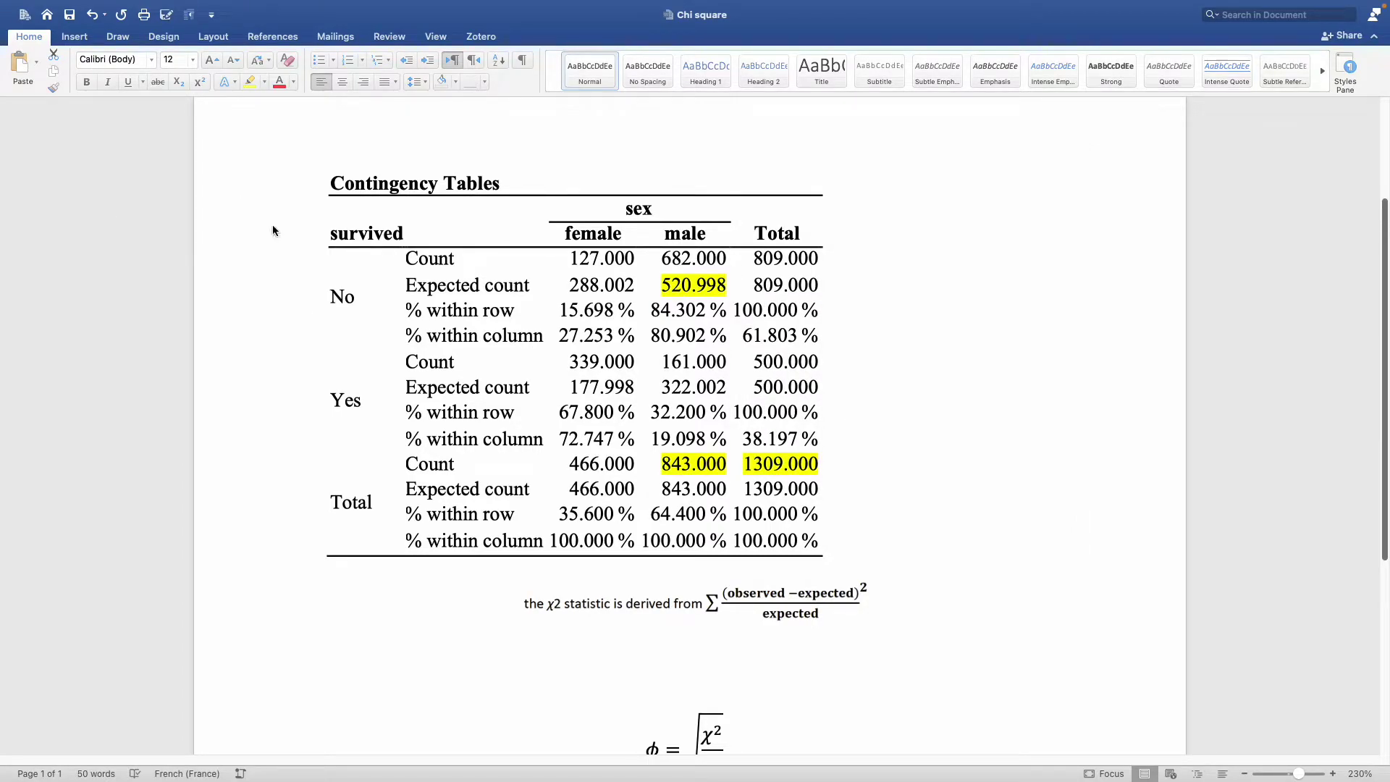
left_click(21, 3)
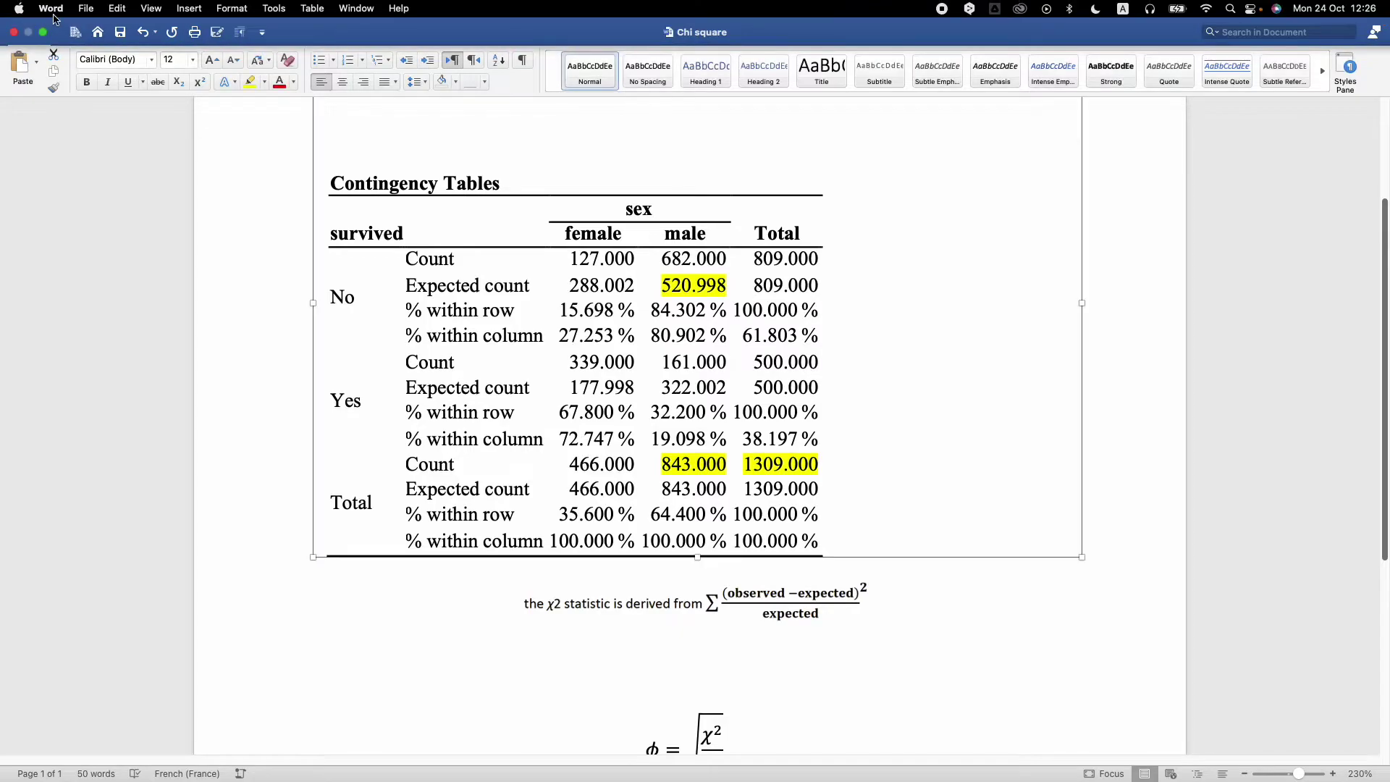
left_click(46, 33)
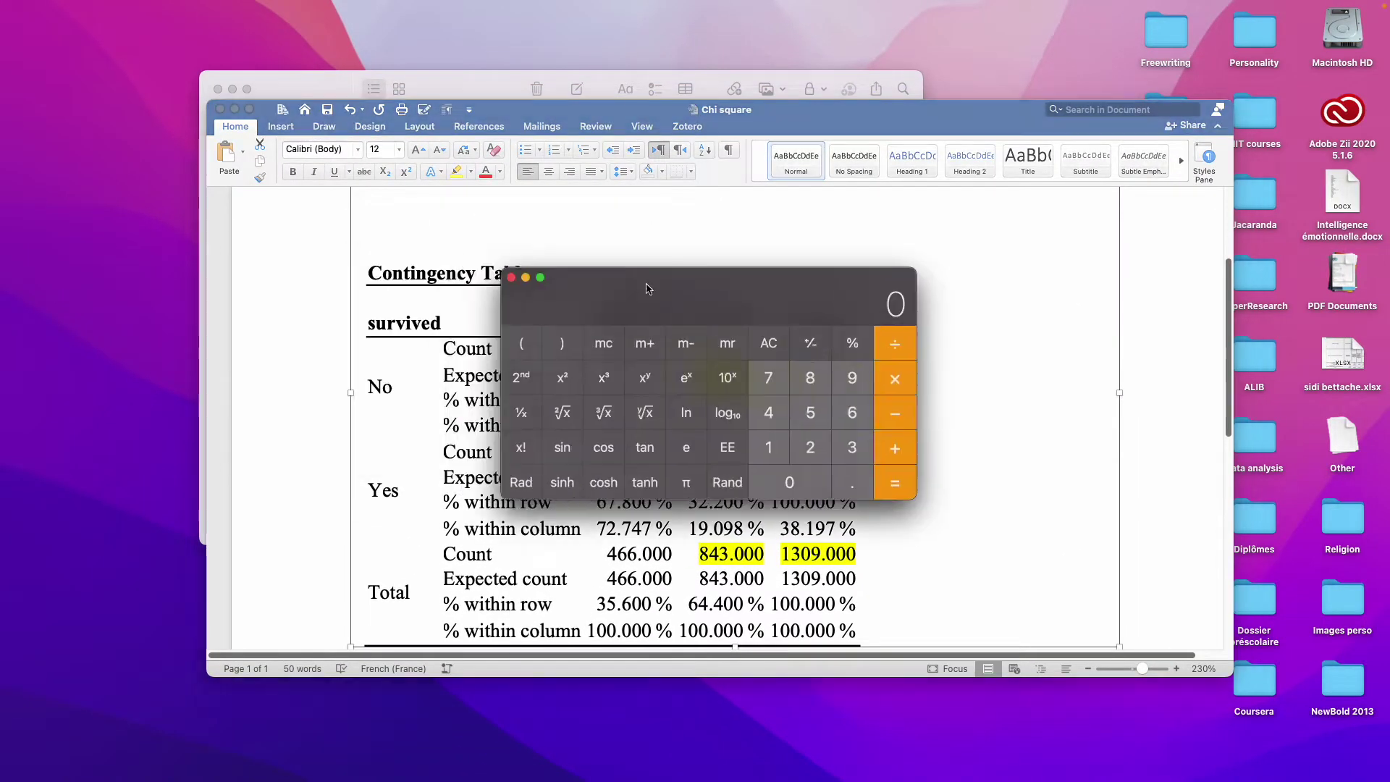
left_click(249, 109)
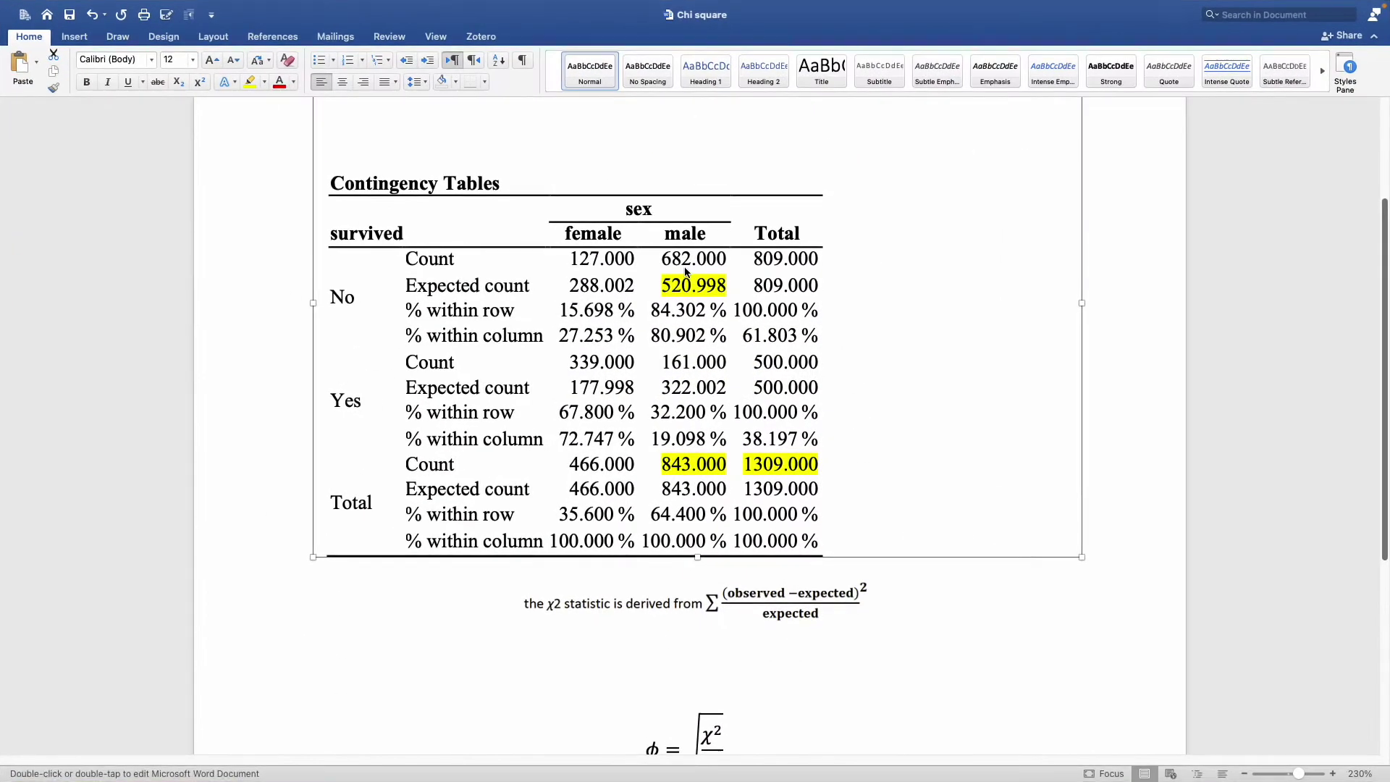
key("ctrl+Left")
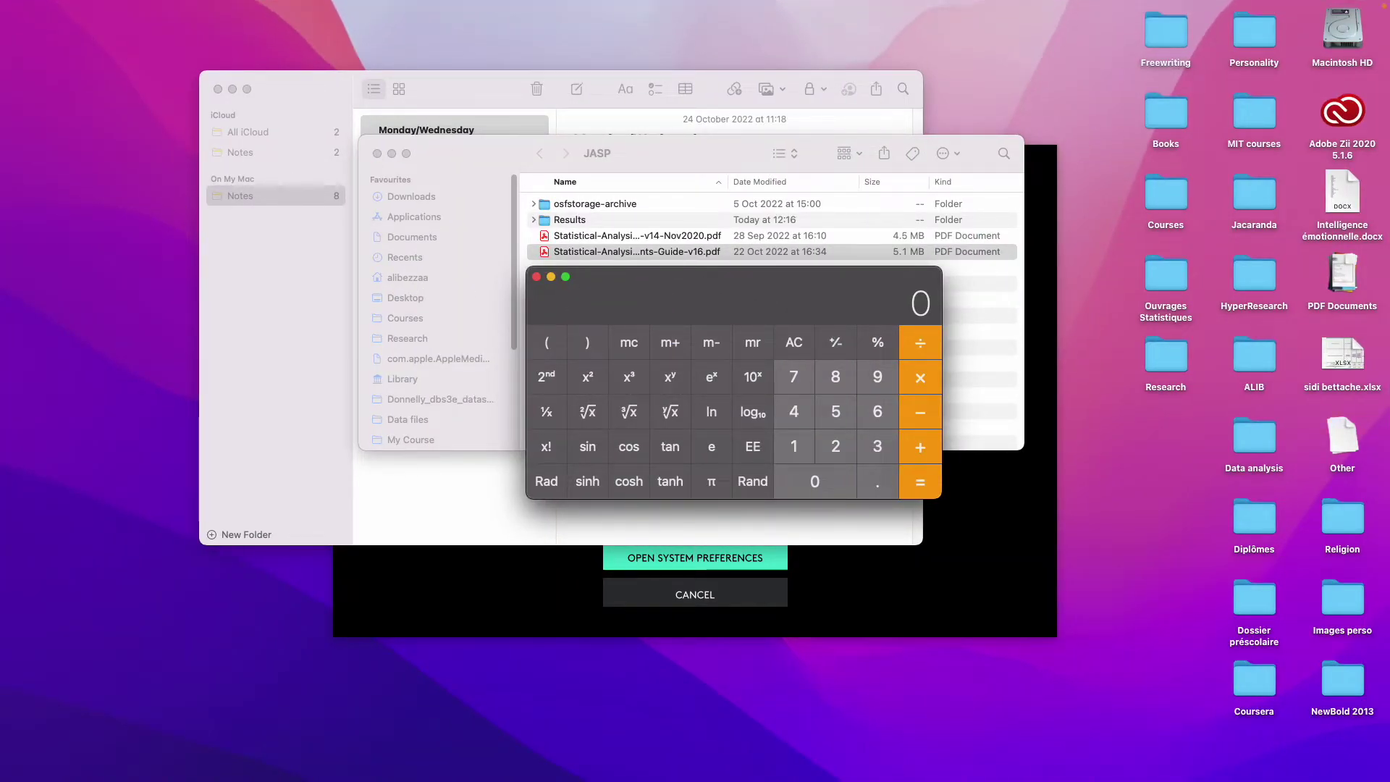
key("ctrl+Right")
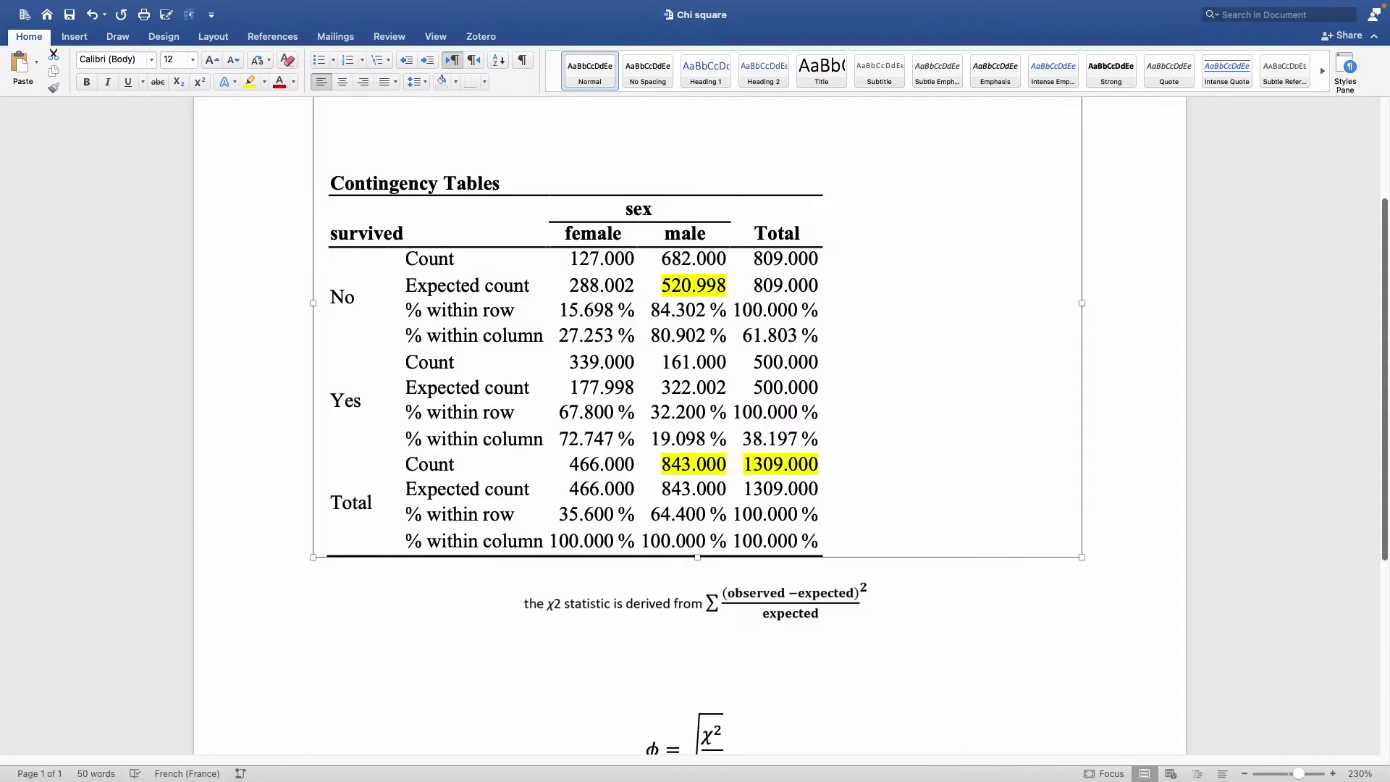
left_click(40, 32)
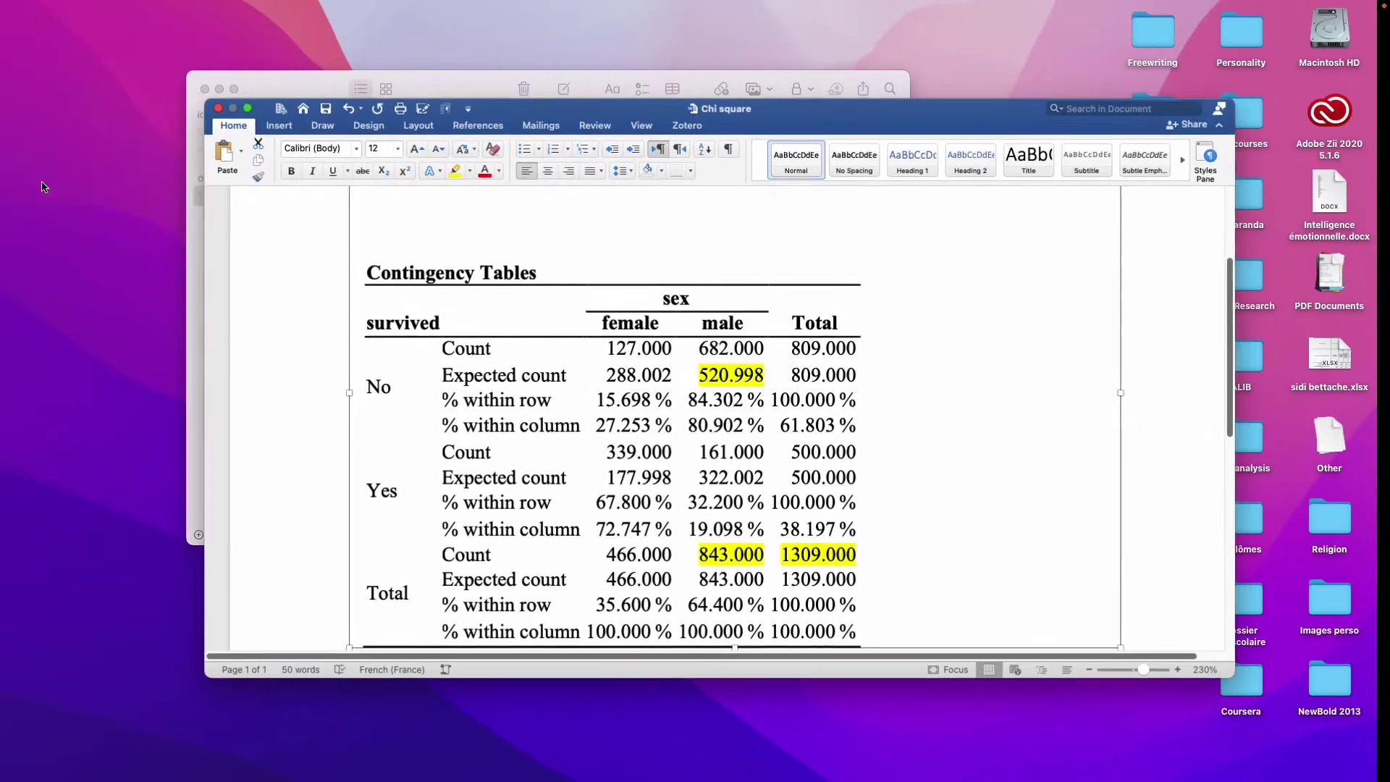
left_click(249, 108)
- Switch to Calculator on the desktop and multiply 809 by 843
key("ctrl+Left")
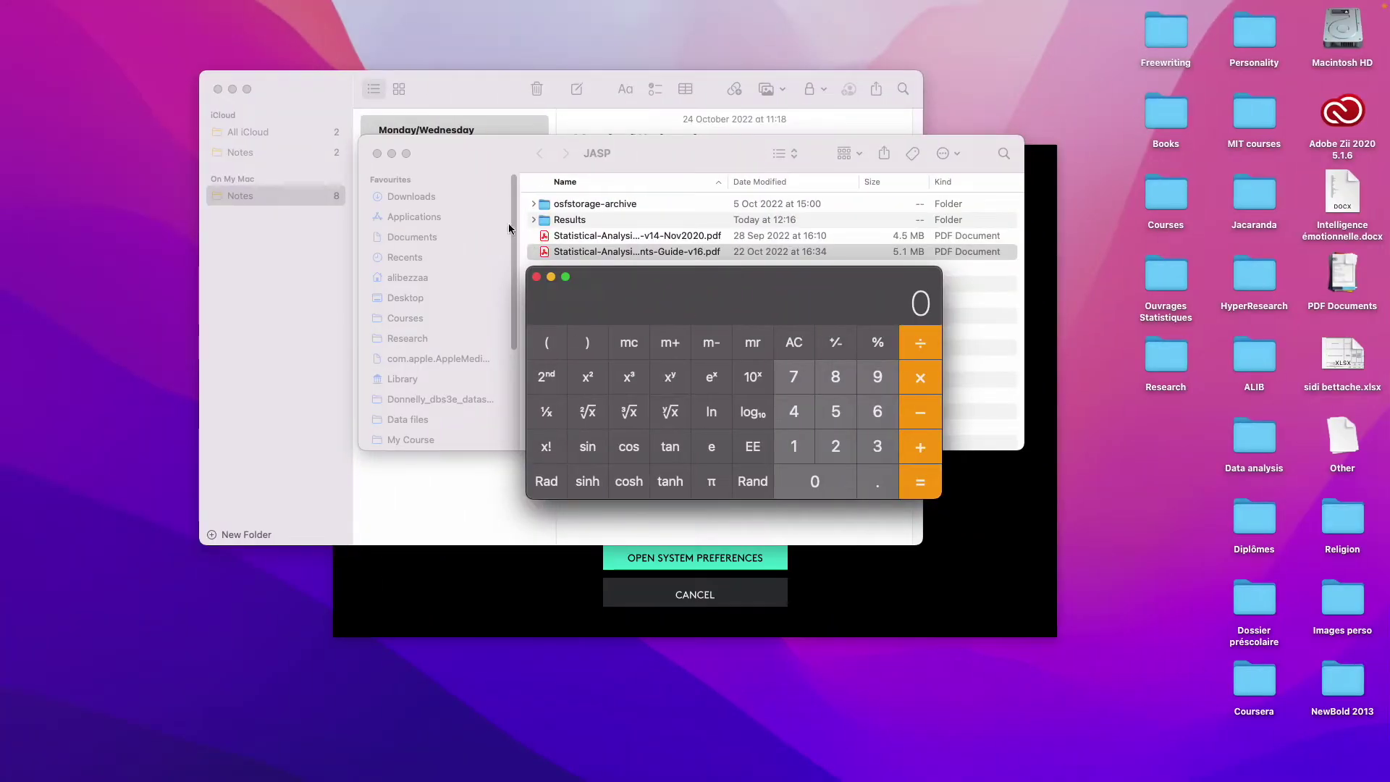
key("ctrl+Right")
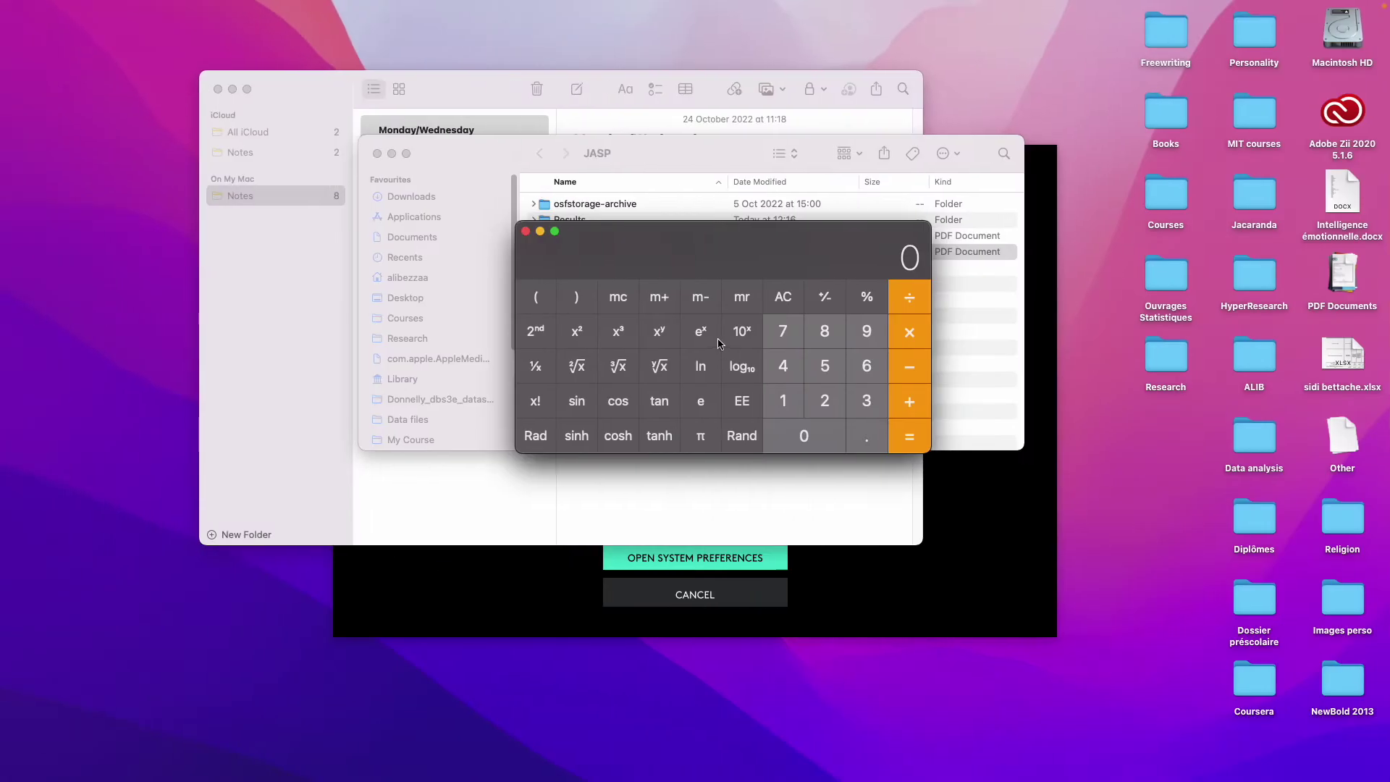
left_click(825, 344)
left_click(812, 438)
left_click(866, 334)
left_click(906, 334)
left_click(826, 344)
left_click(784, 367)
left_click(861, 404)
left_click(921, 435)
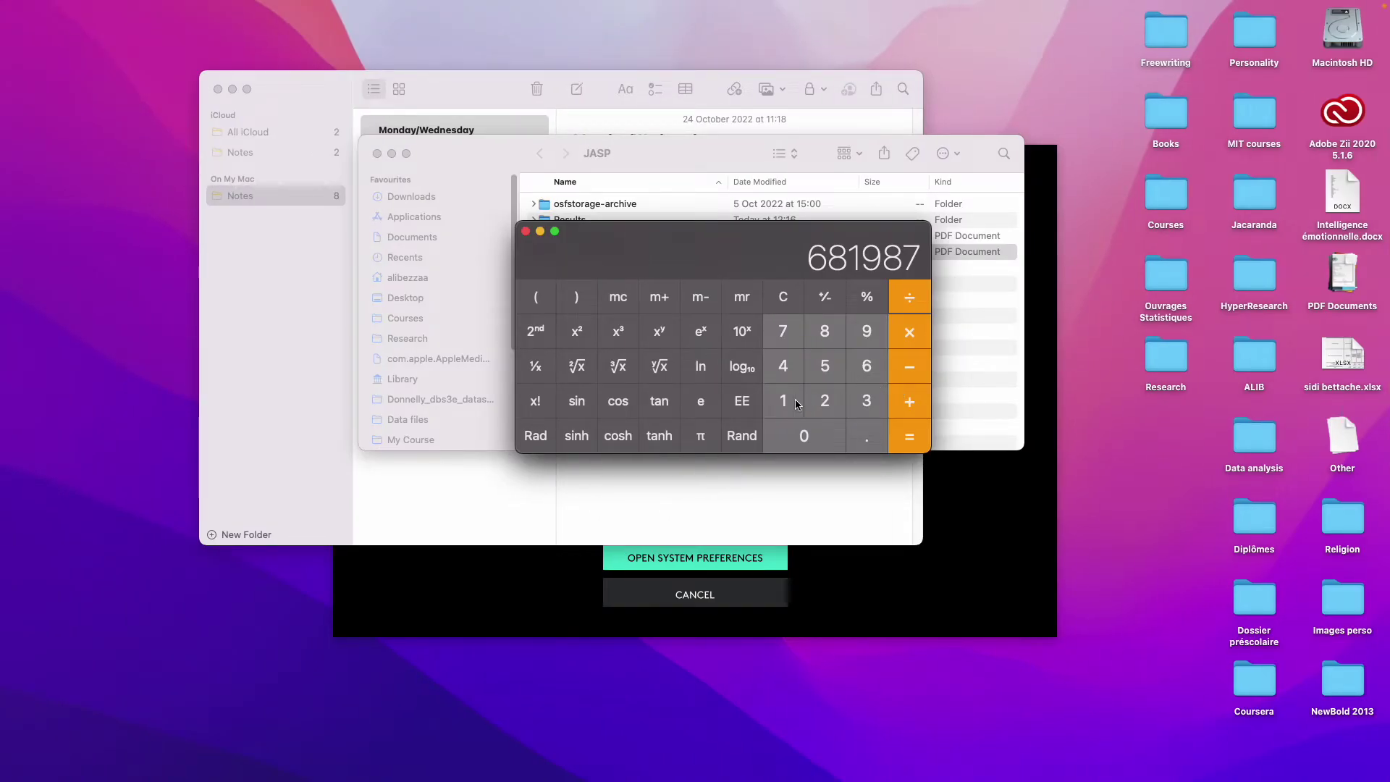
- Divide the product by 1309, and compare the result with the highlighted expected count in the Chi square Word document
left_click(781, 402)
left_click(858, 397)
left_click(828, 424)
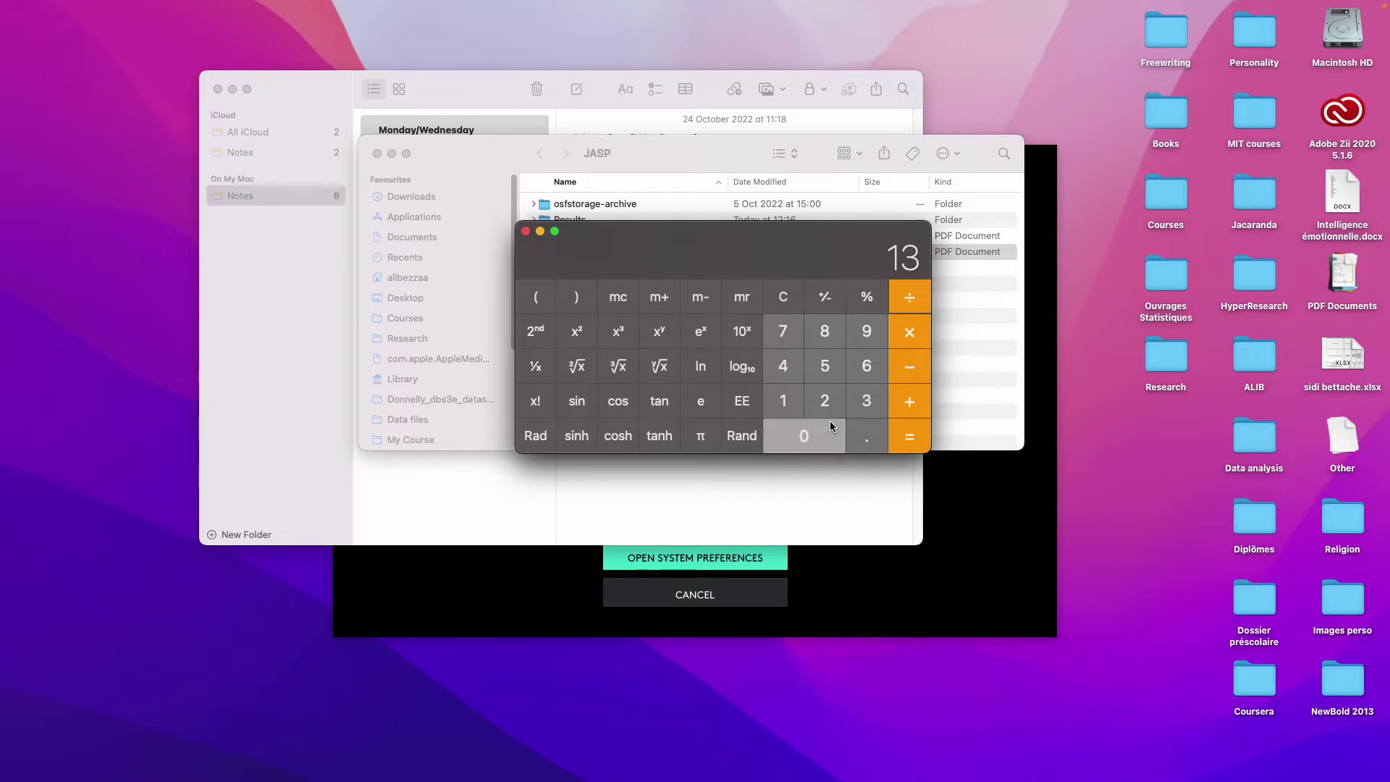
left_click(873, 332)
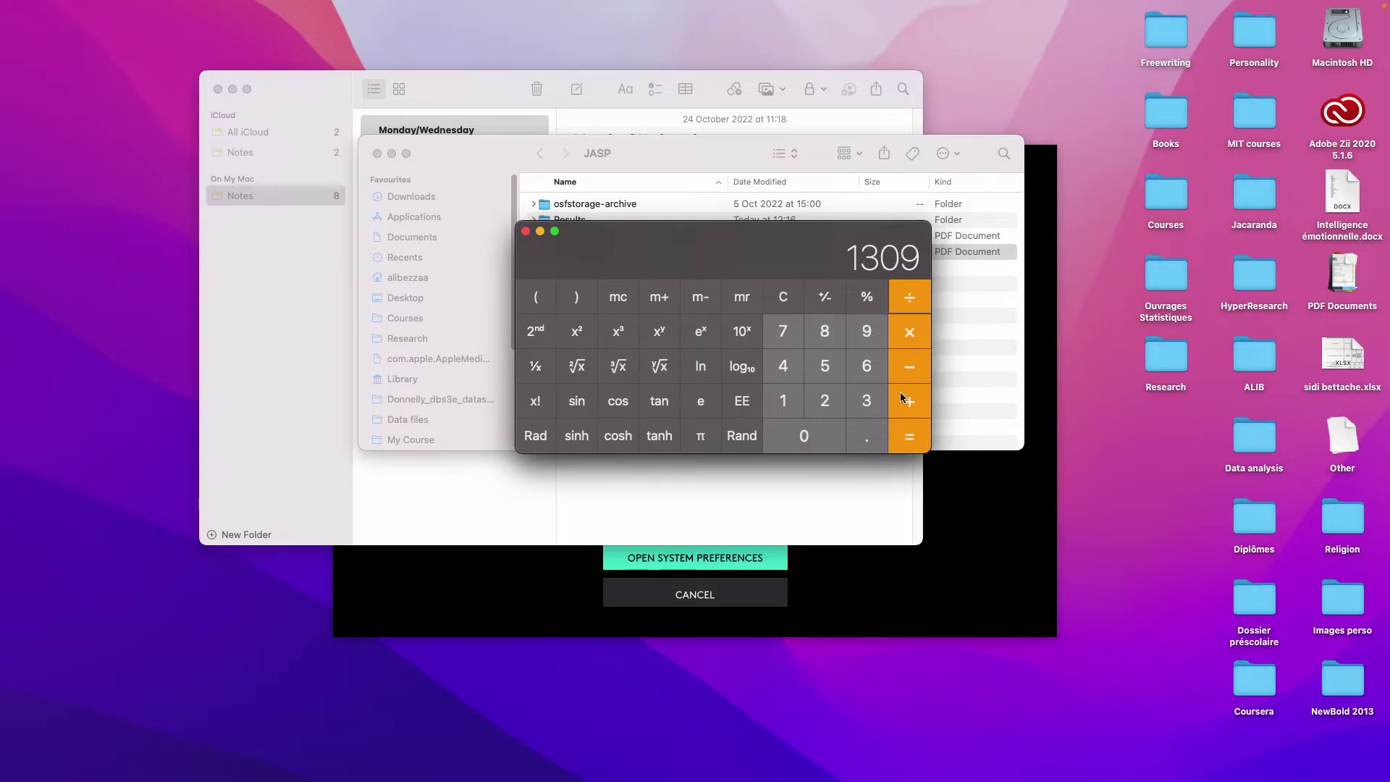
left_click(904, 442)
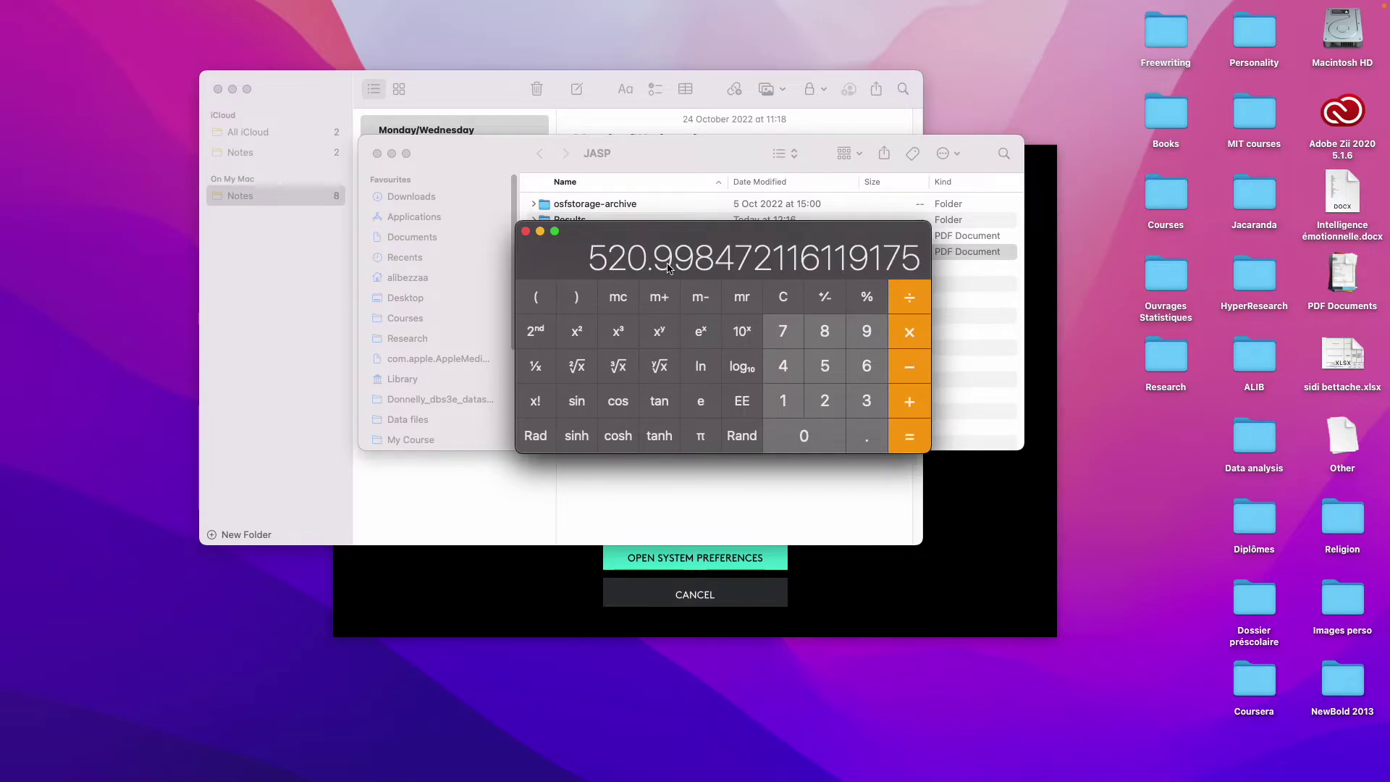
key("super+Tab")
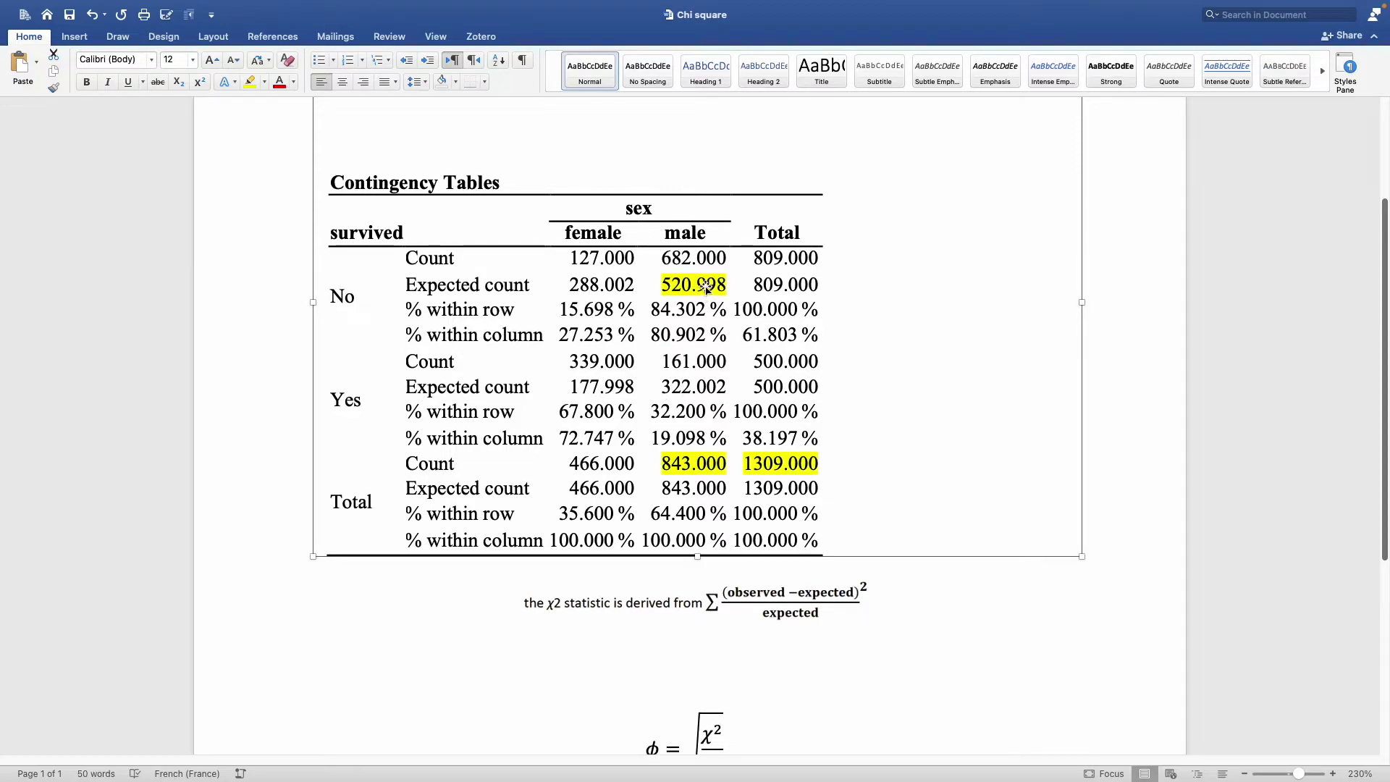
scroll(706, 287, "down", 1)
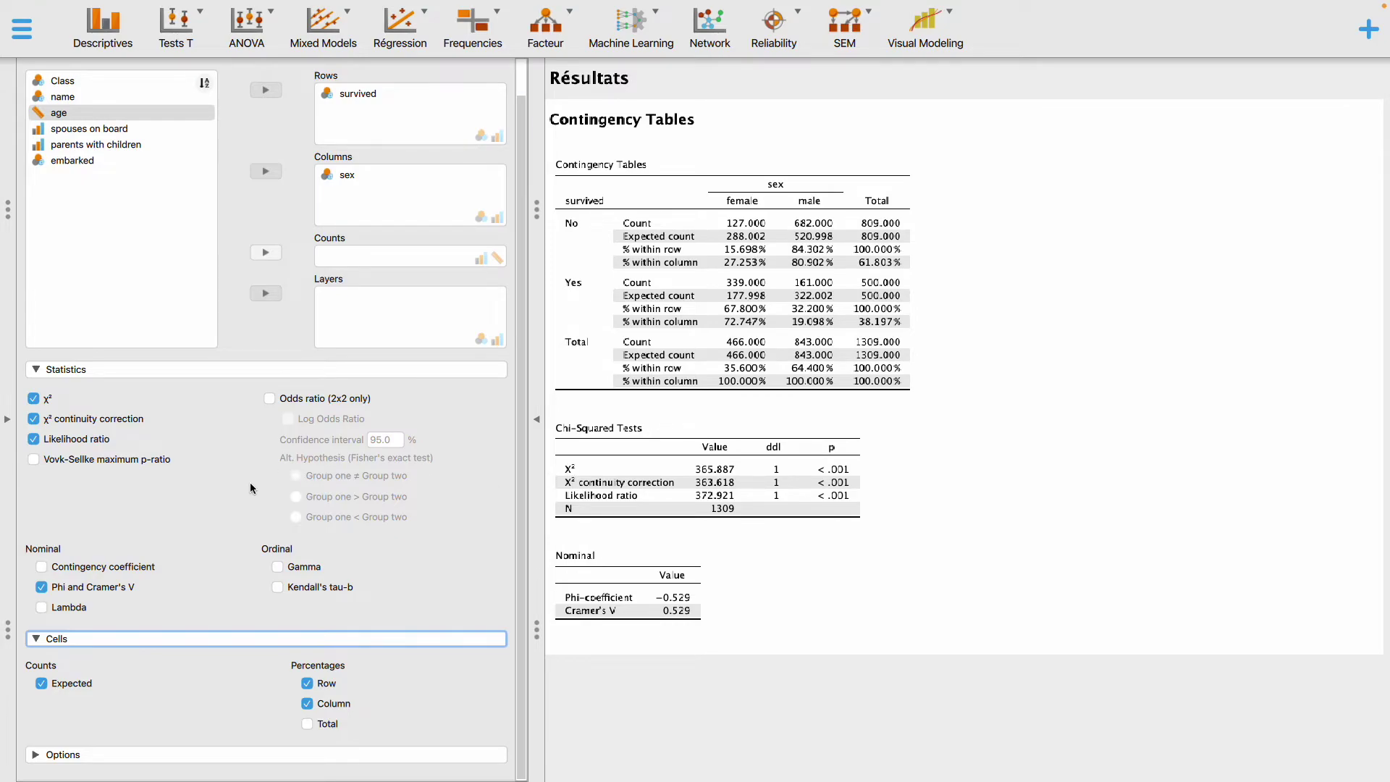
- Switch to JASP and add the odds ratio (2x2 only) to the contingency table statistics
left_click(272, 400)
left_click(285, 419)
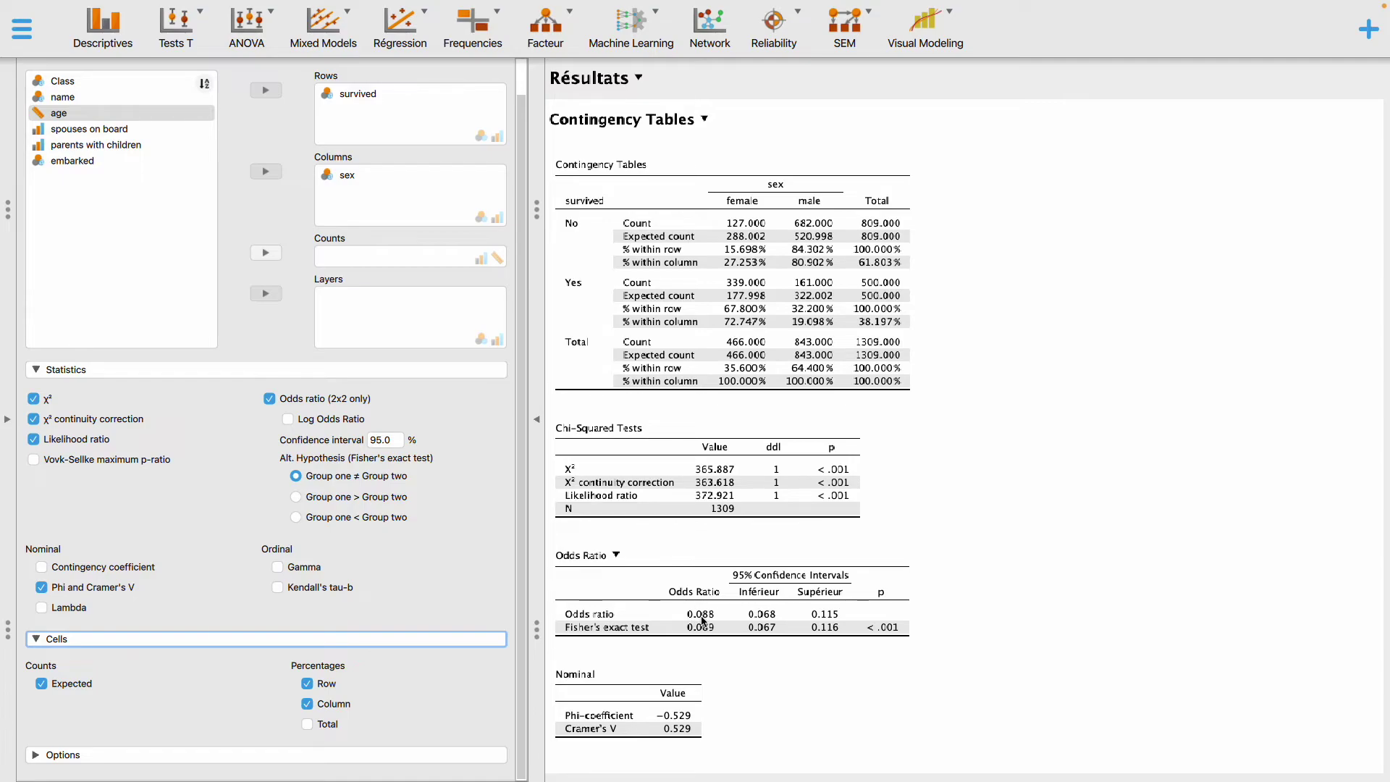
- Switch to Calculator, clear it, and divide 1 by the odds ratio of 0.088
key("ctrl+Left")
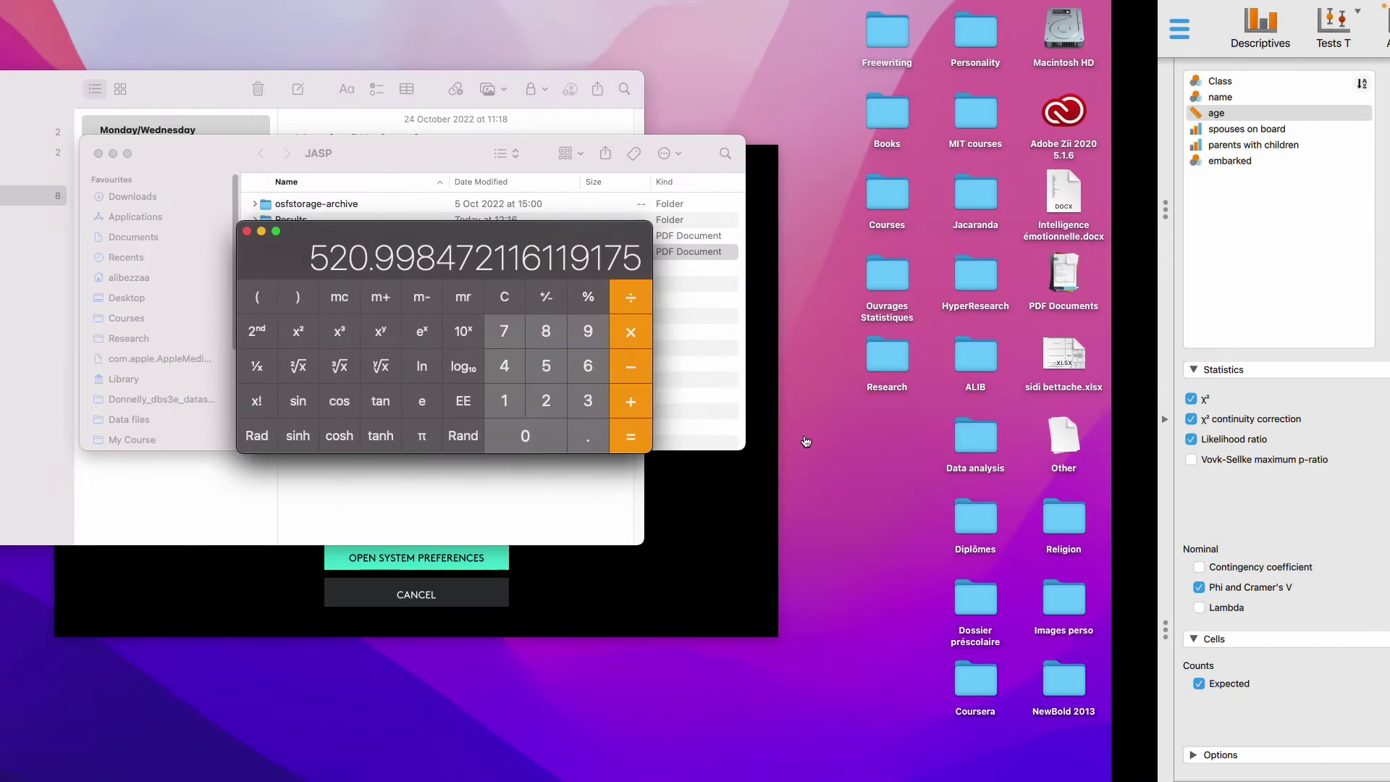
left_click(784, 297)
left_click(785, 400)
left_click(910, 298)
type("0.088")
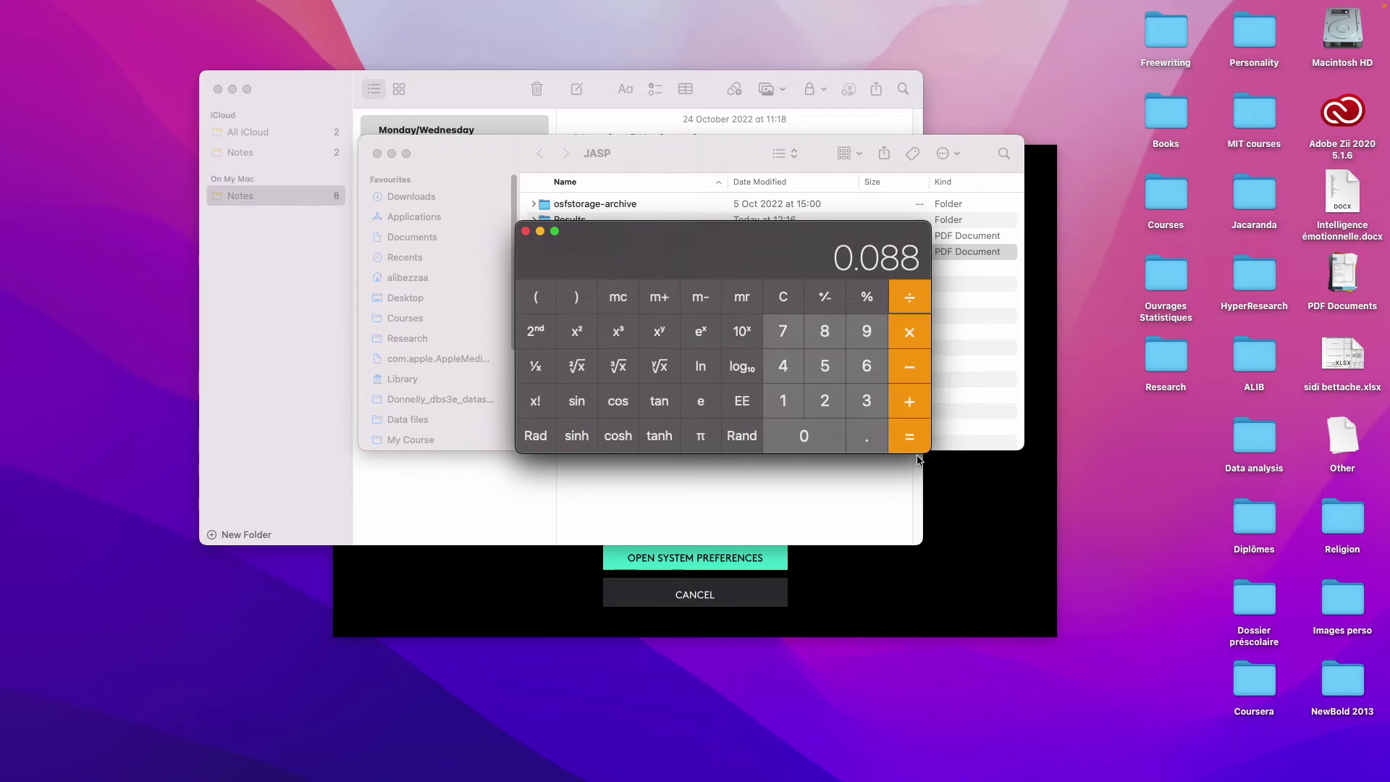
key("Return")
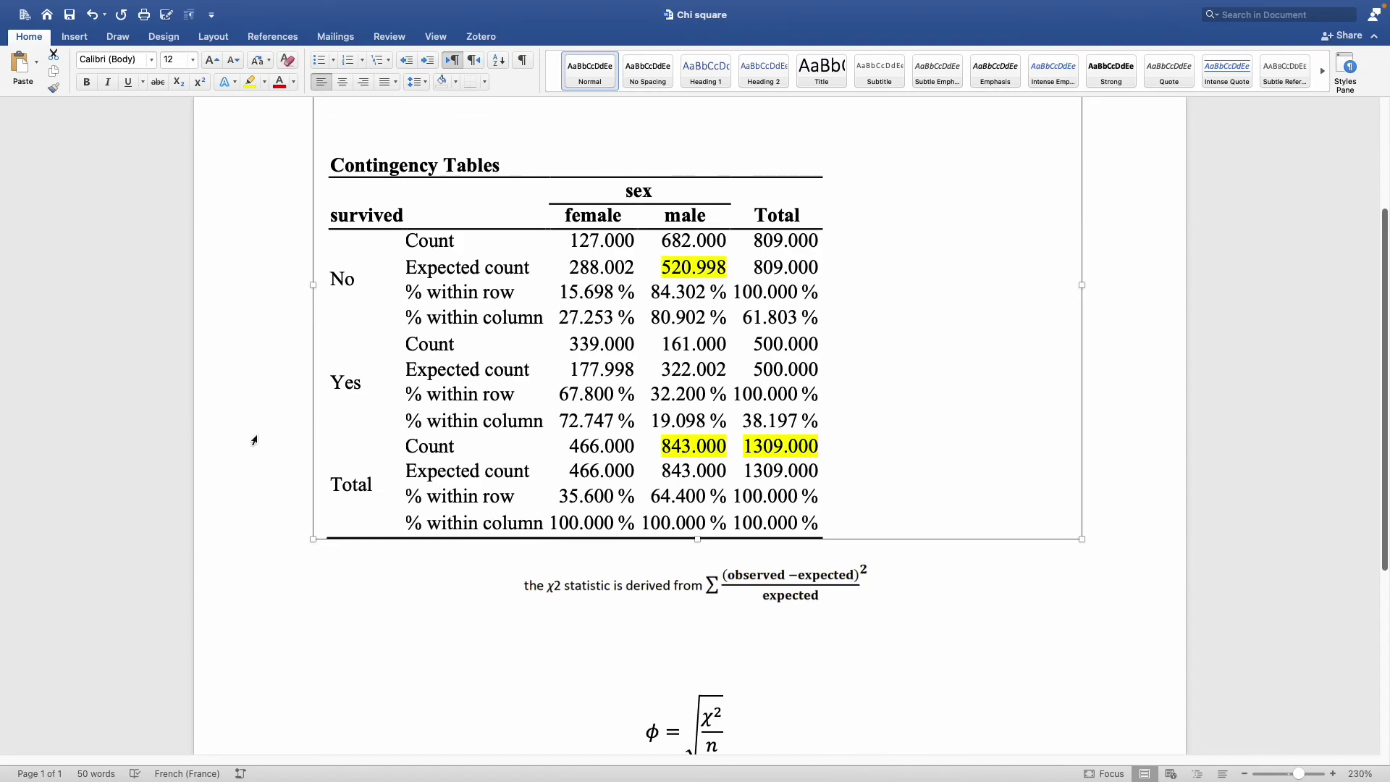
- Review the phi formula in the Chi square Word document and select part of the first line of the results paragraph
scroll(722, 526, "down", 5)
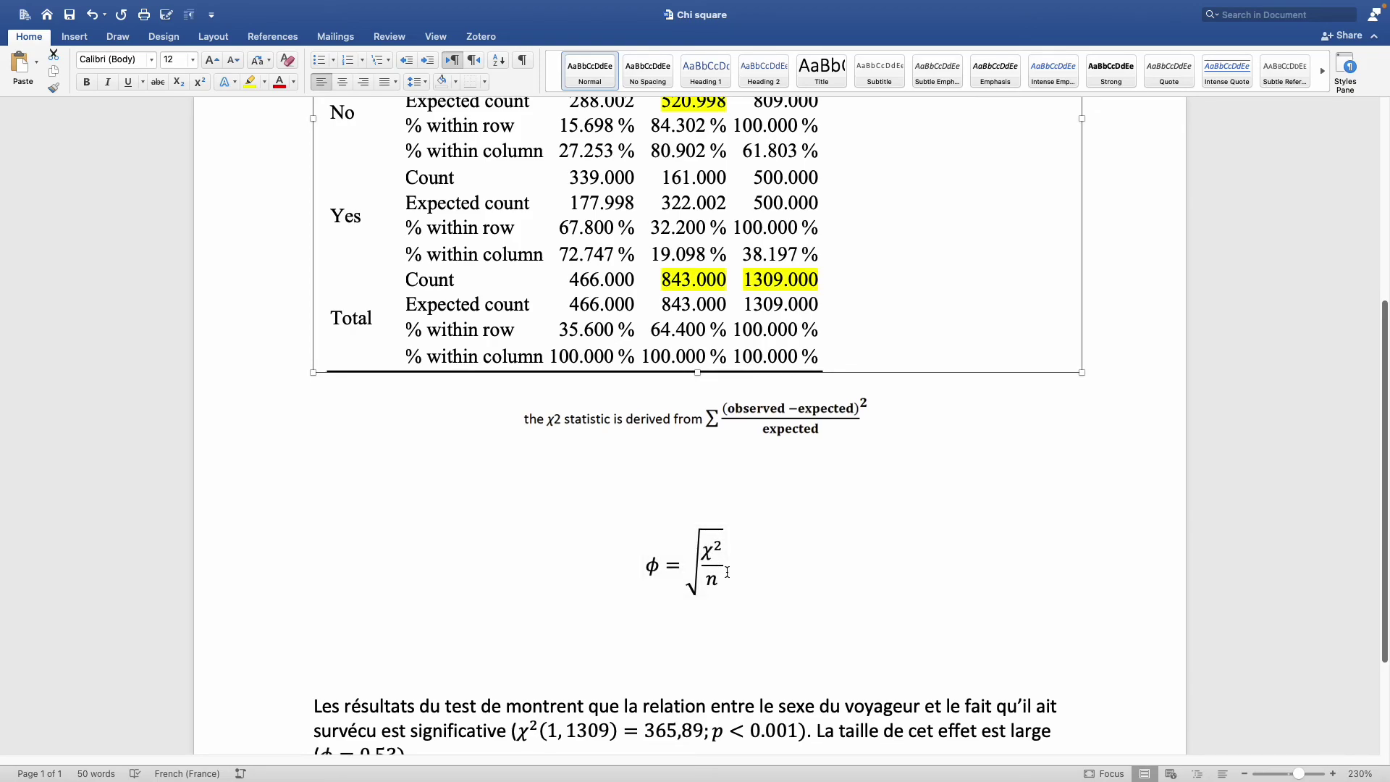
scroll(453, 534, "down", 4)
left_click_drag(456, 547, 749, 547)
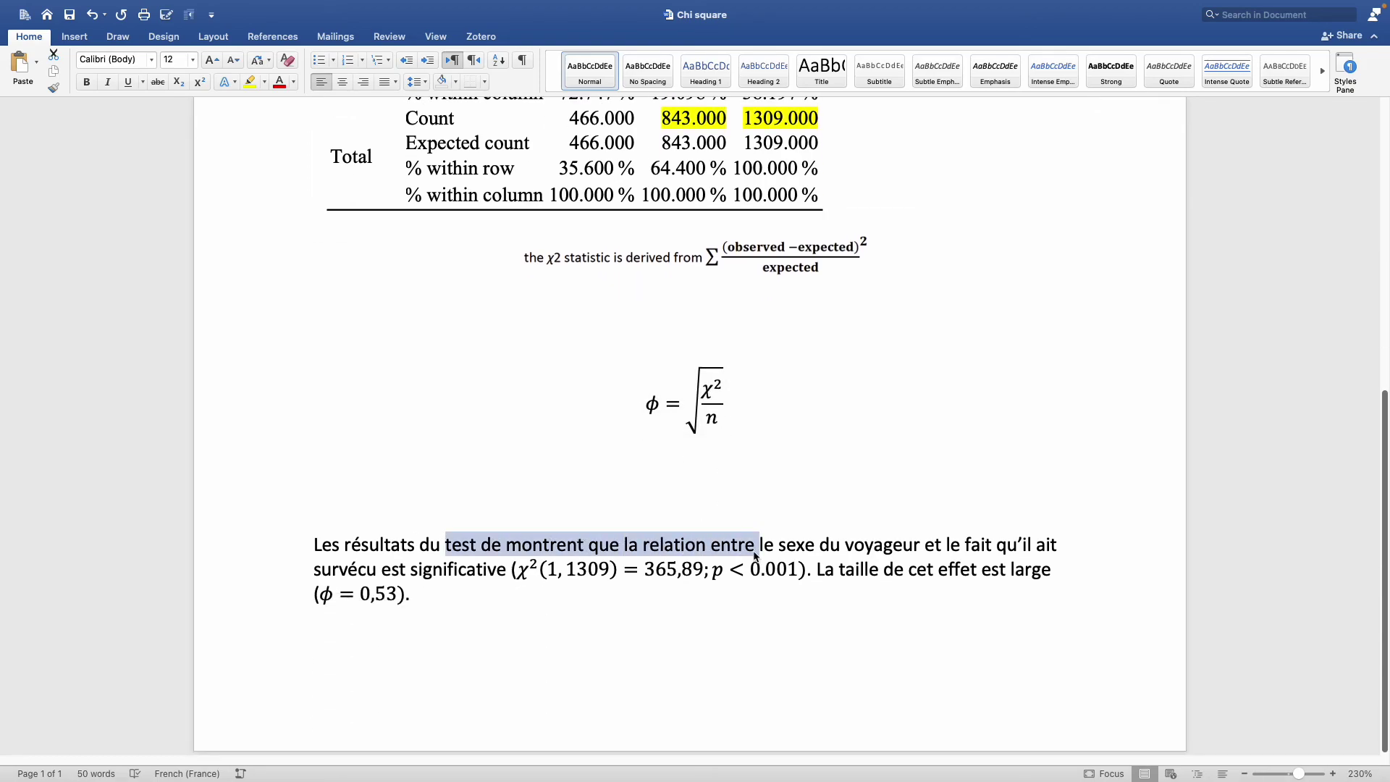